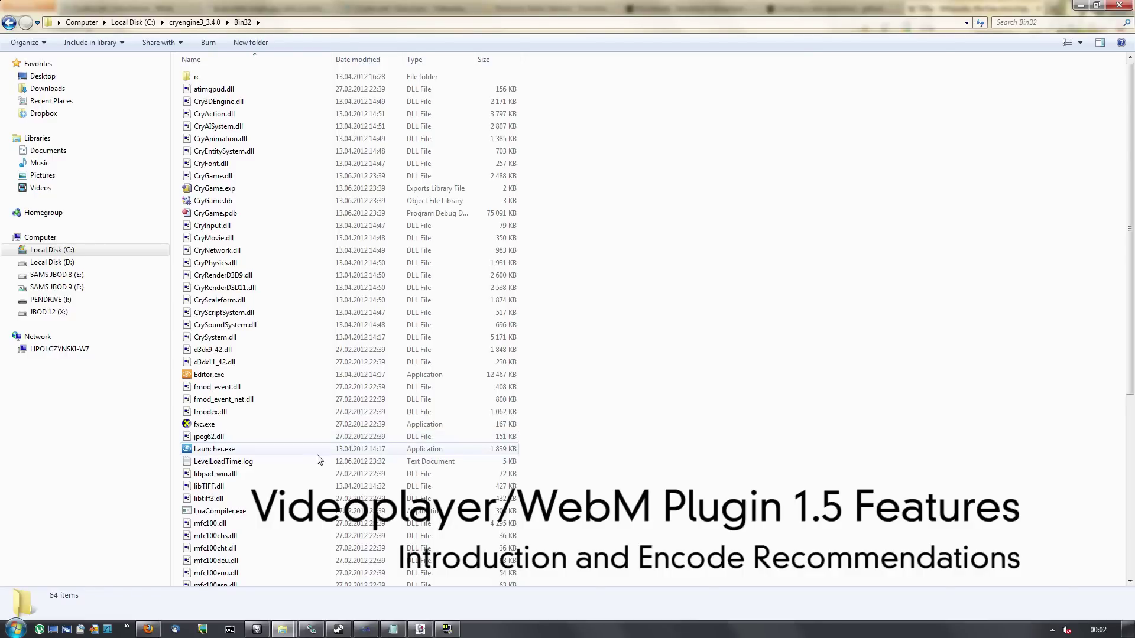
# Step: Launch the 32-bit CryENGINE Launcher.exe from the Bin32 folder
pyautogui.doubleClick(318, 454)
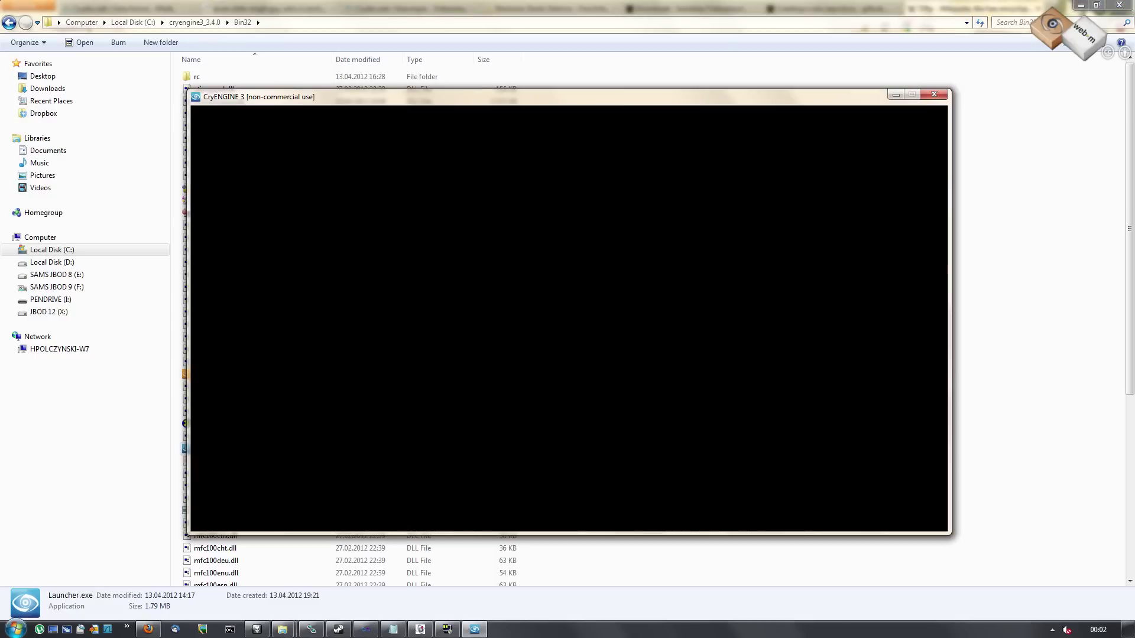
# Step: Log in through the CryDev Login dialog to reach the main menu
pyautogui.click(628, 377)
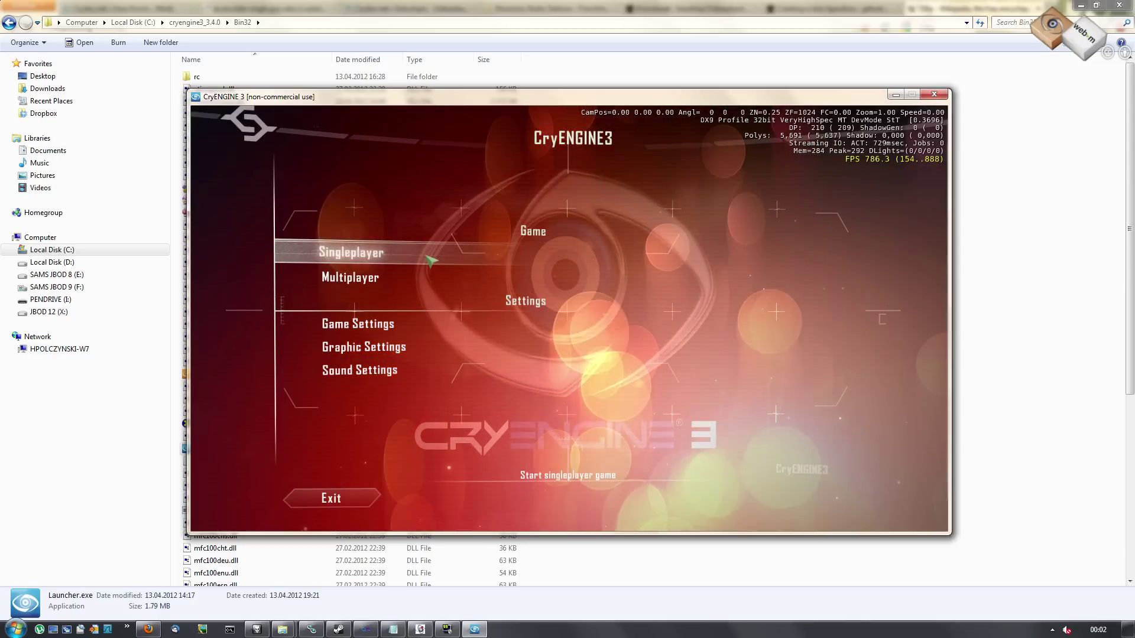
pyautogui.click(431, 260)
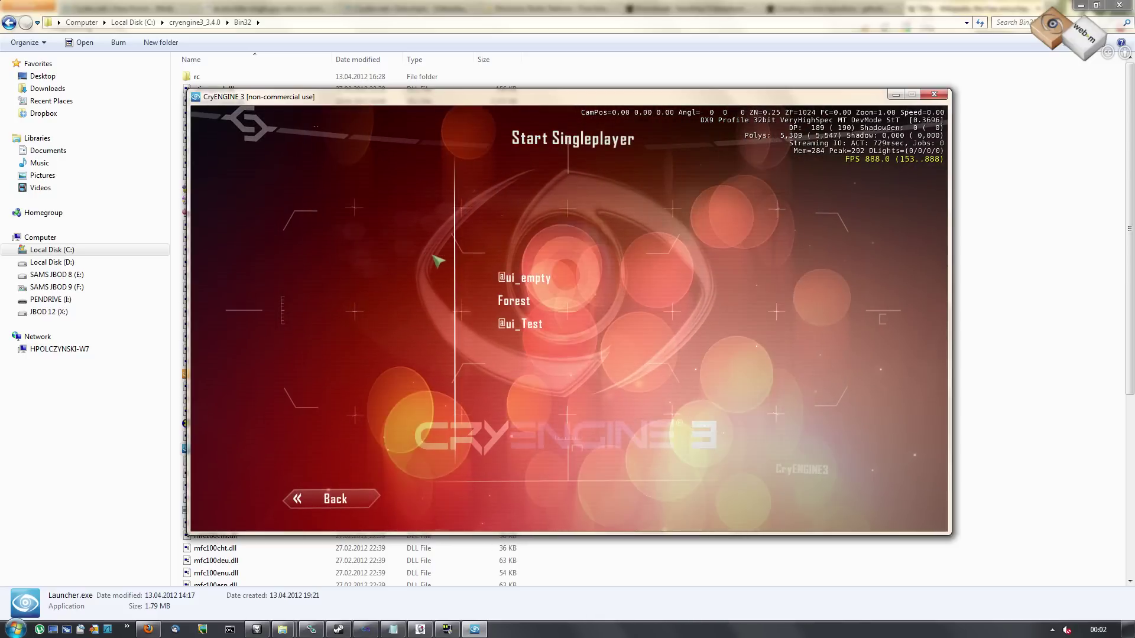
pyautogui.click(514, 279)
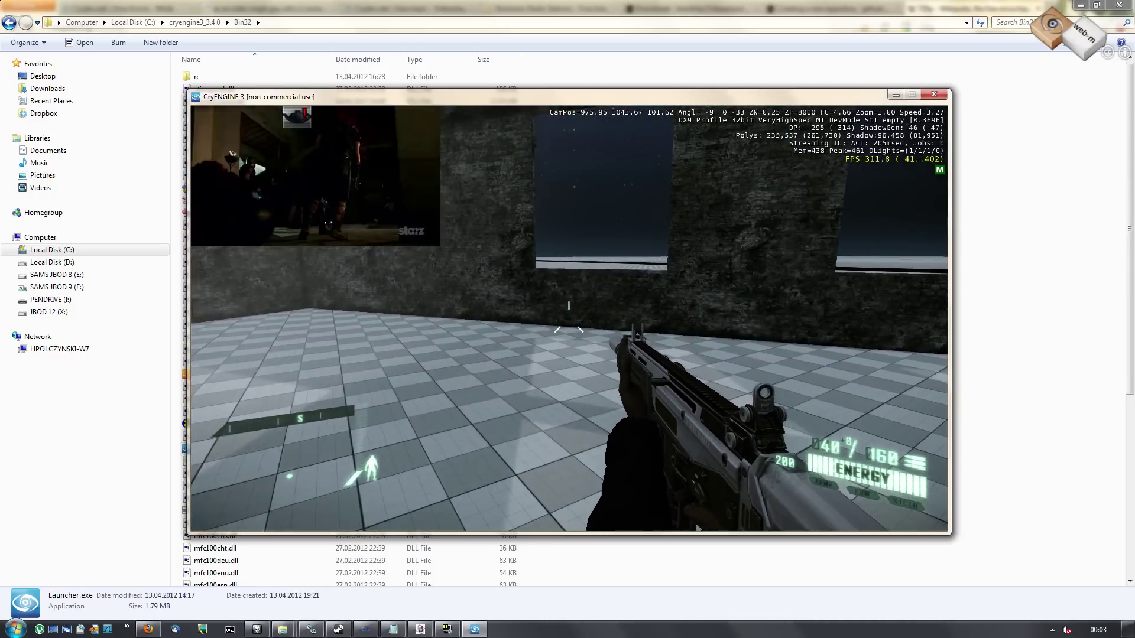
pyautogui.press('w')
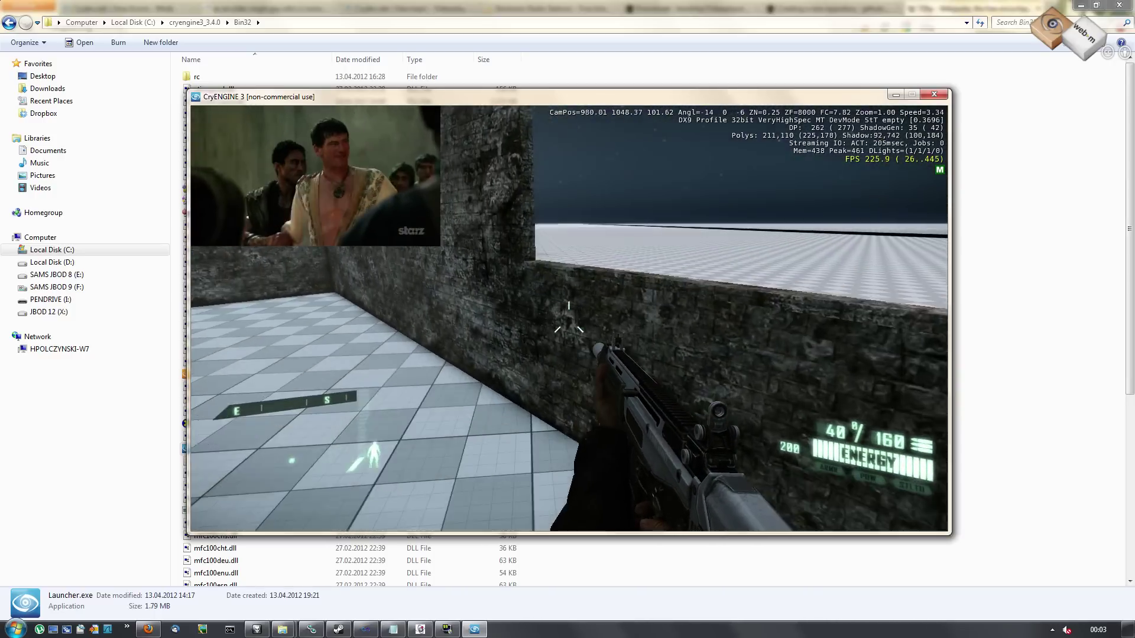
pyautogui.press('w')
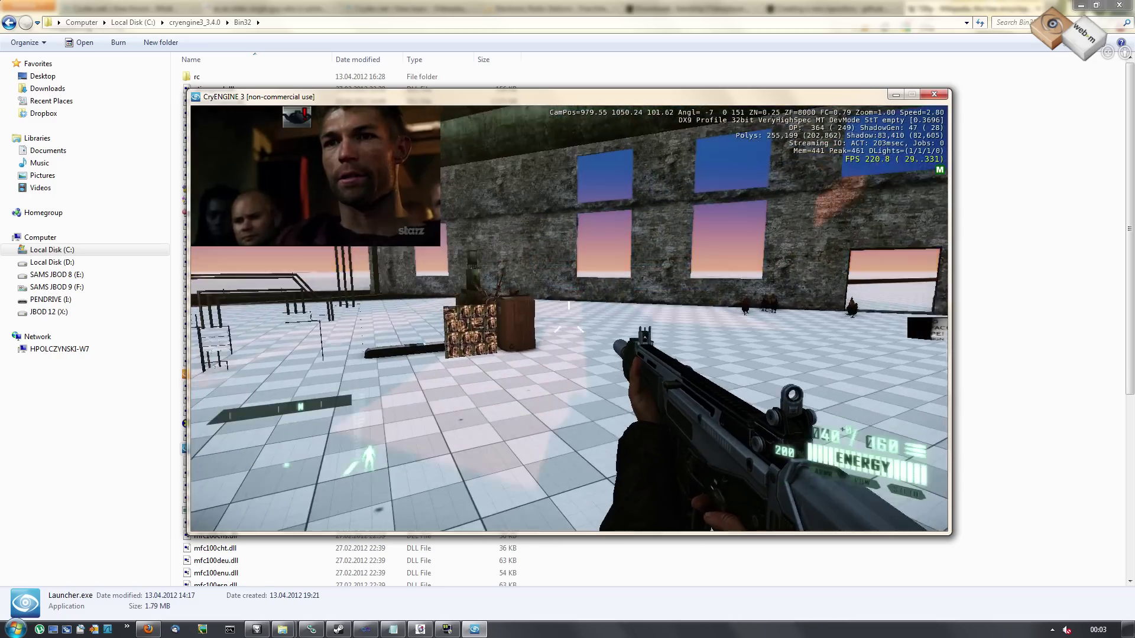
pyautogui.press('w')
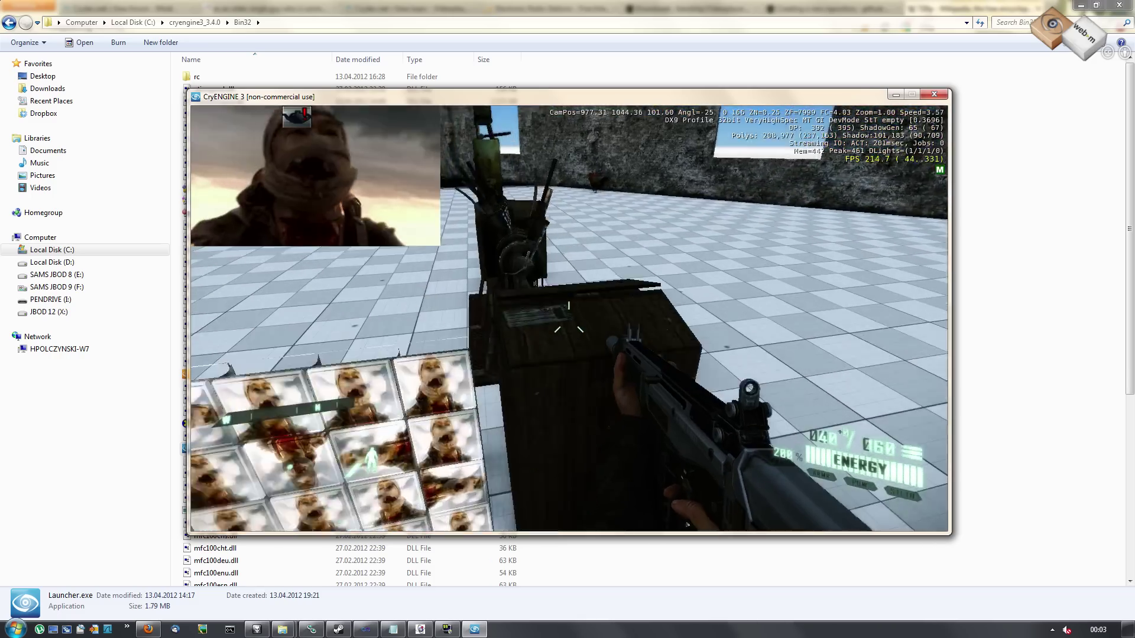
pyautogui.press('w')
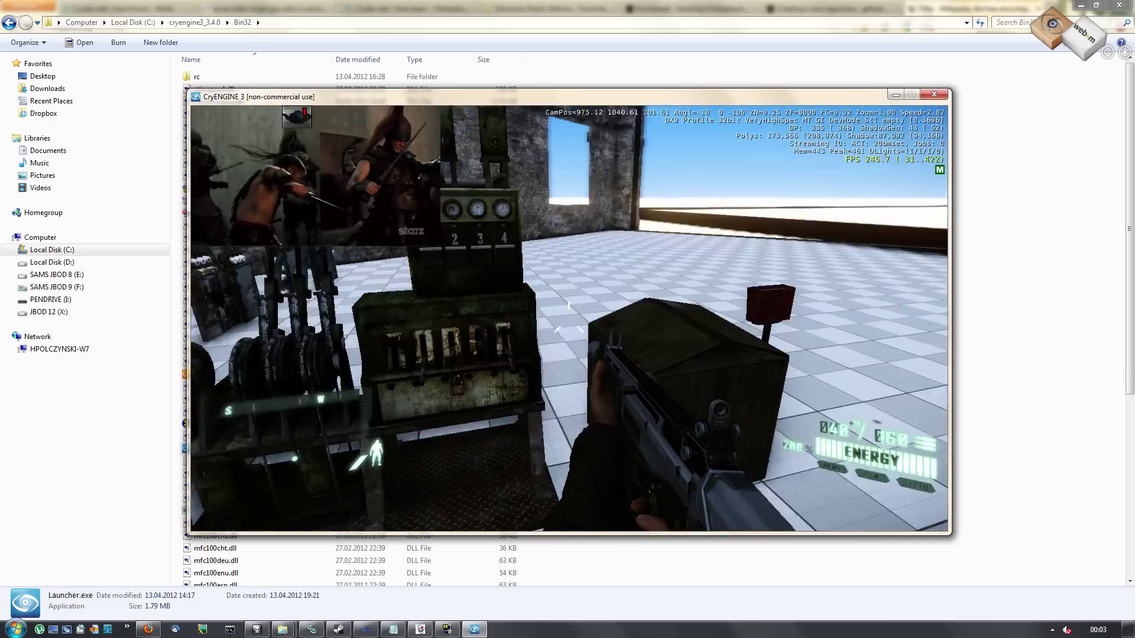
pyautogui.press('w')
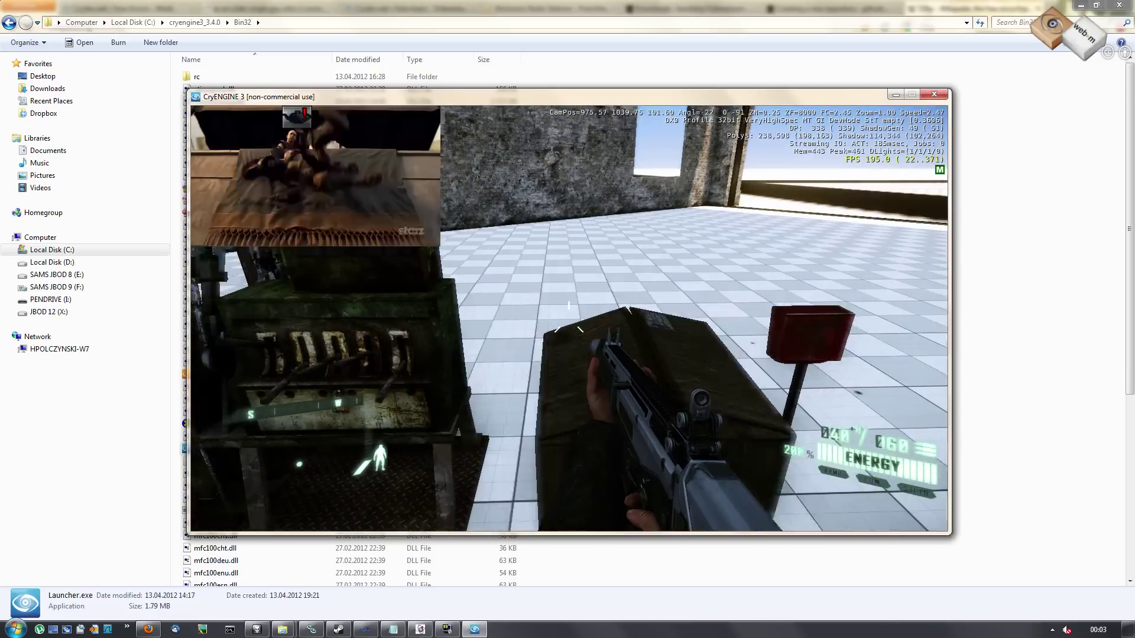
pyautogui.press('w')
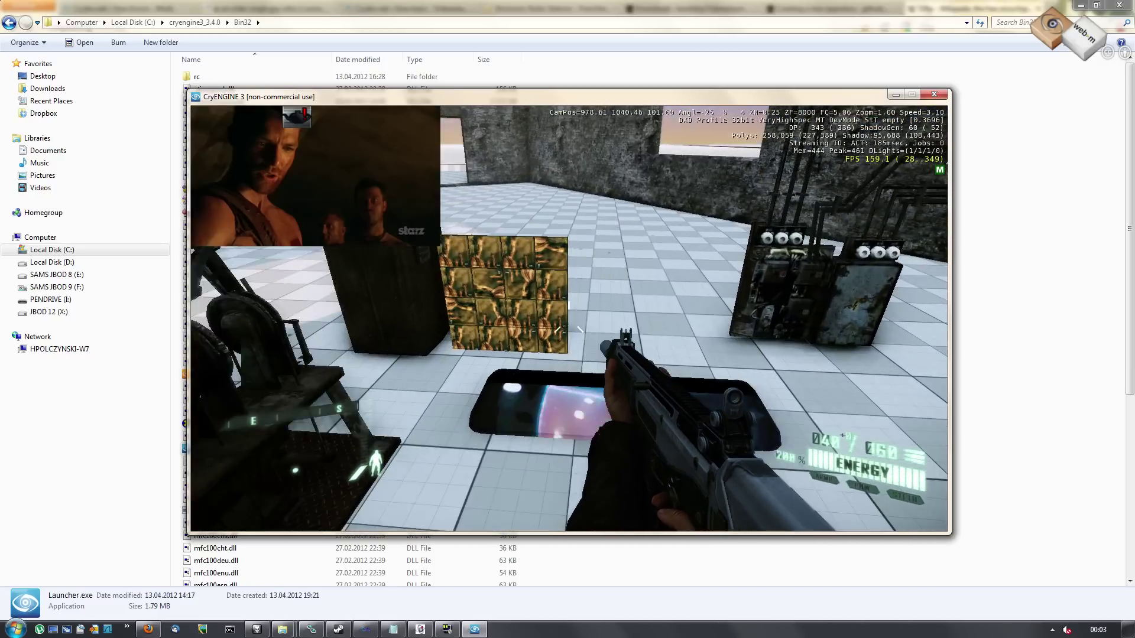
# Step: Shut down the engine with the quit console command
pyautogui.press('`')
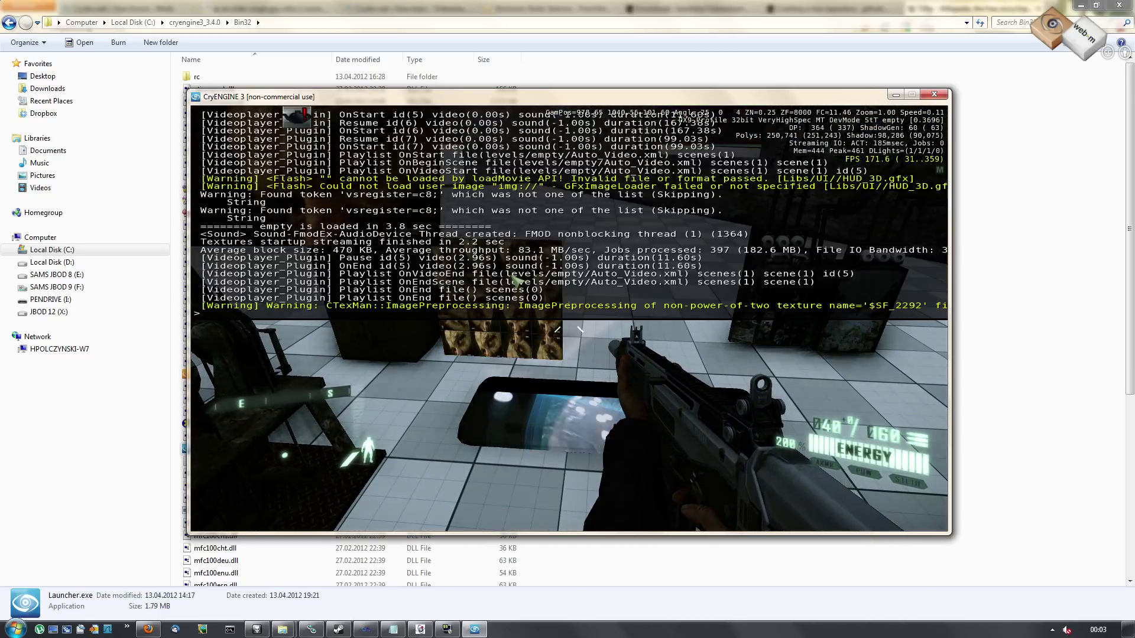
pyautogui.write('quit')
pyautogui.press('Return')
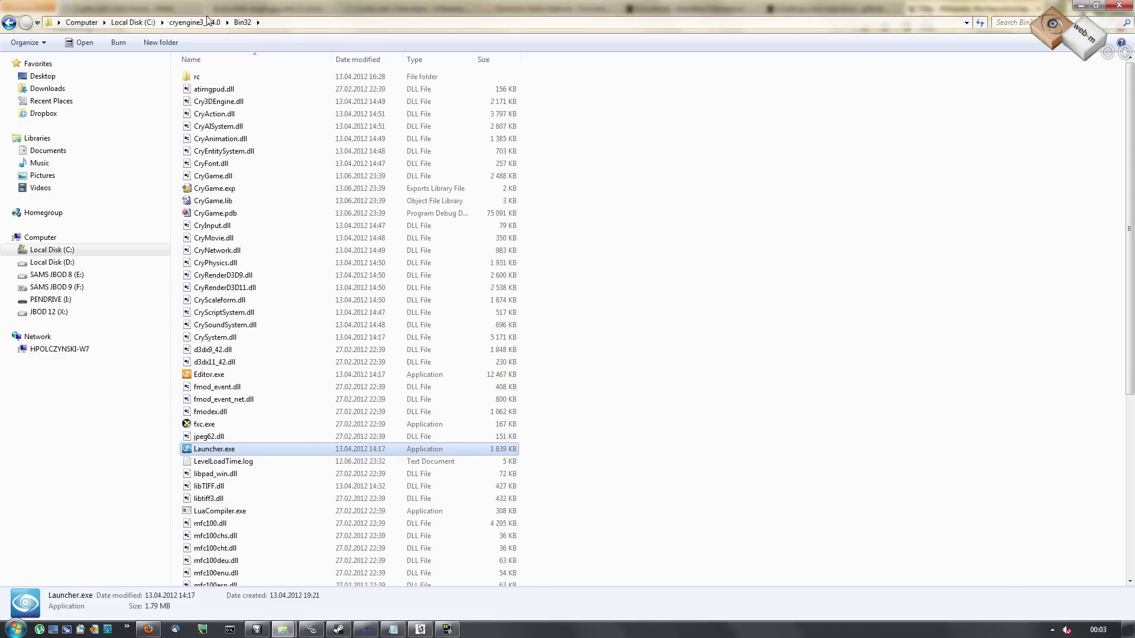
# Step: Comment out the r_Driver = DX9 line in cryengine3_3.4.0's system.cfg and save it
pyautogui.click(207, 22)
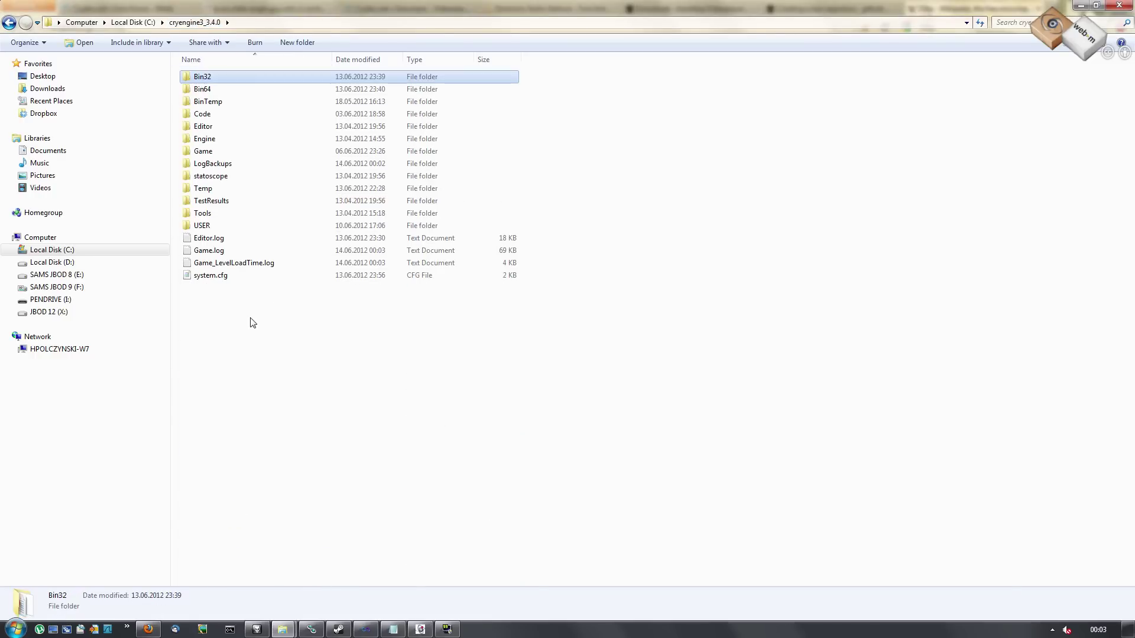
pyautogui.doubleClick(206, 275)
pyautogui.scroll(-7, 503, 254)
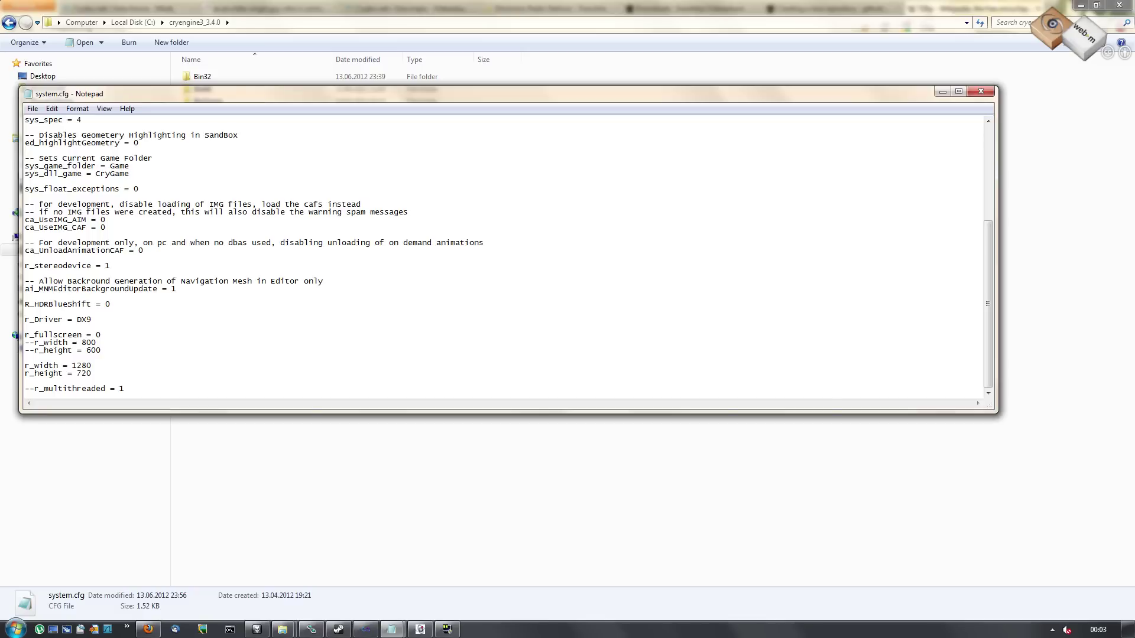
pyautogui.click(34, 109)
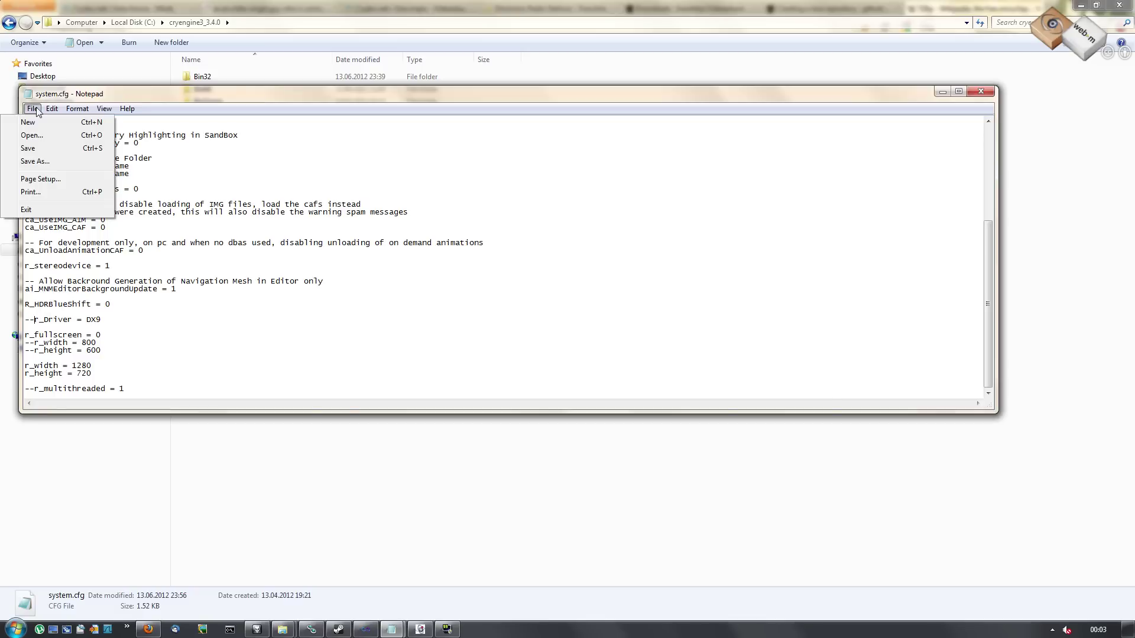
pyautogui.click(30, 148)
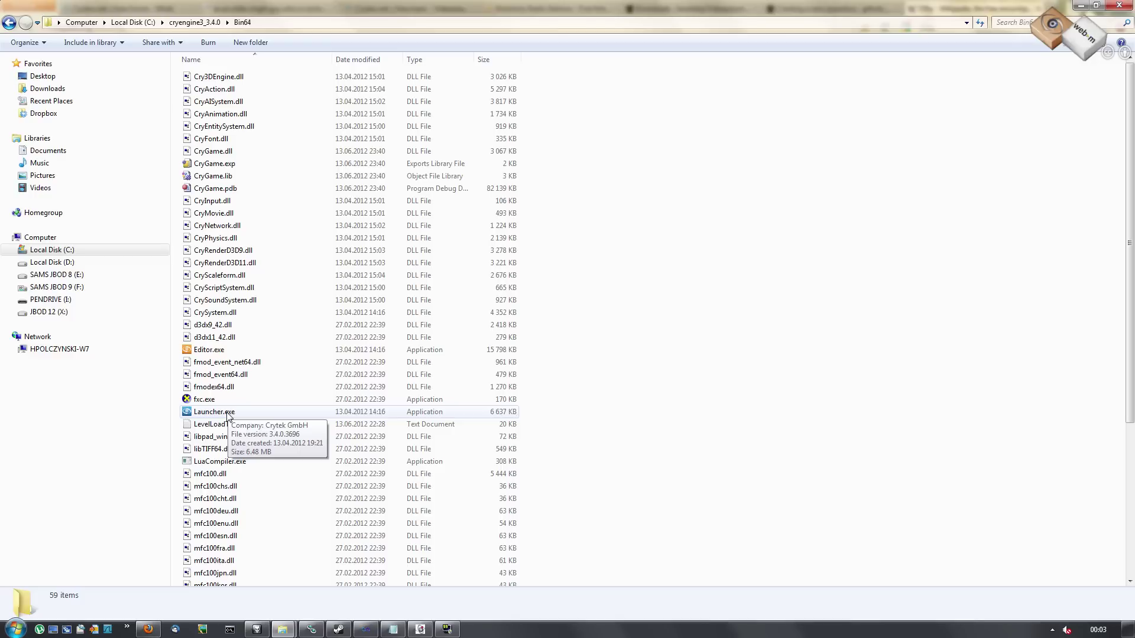
# Step: Launch the 64-bit Launcher.exe from Bin64 and log in to CryDev
pyautogui.click(229, 416)
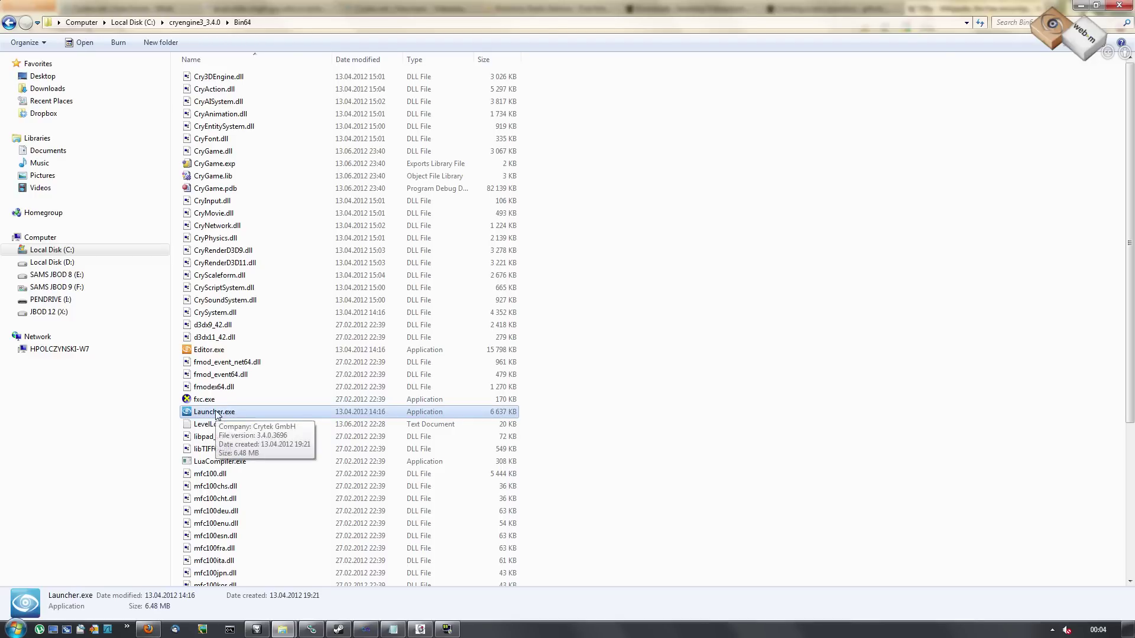
pyautogui.doubleClick(216, 416)
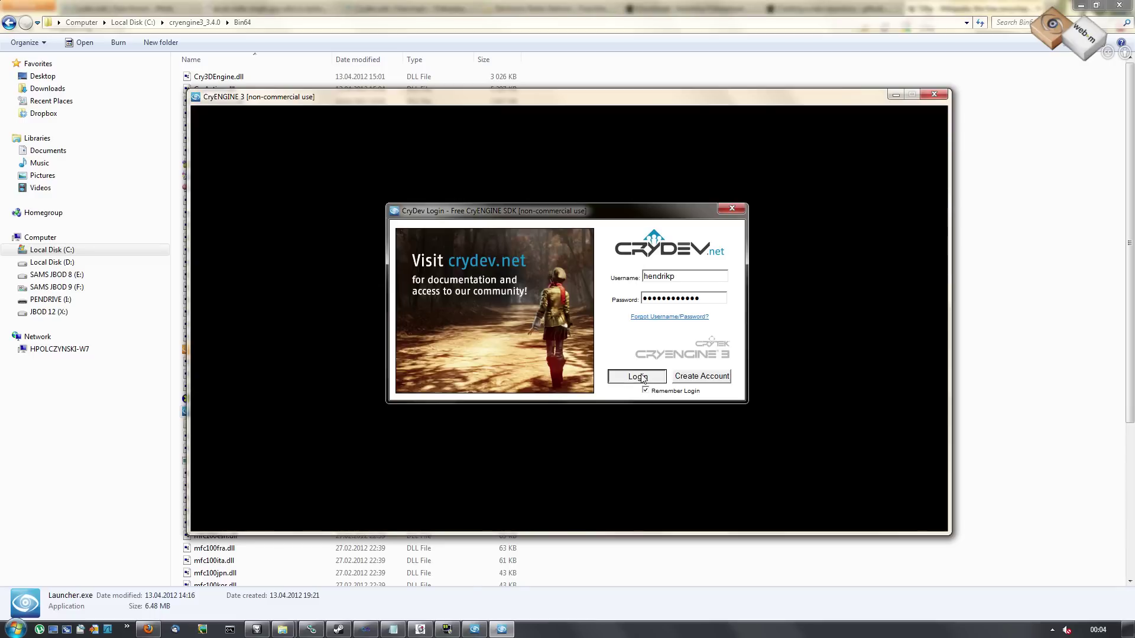
pyautogui.click(634, 377)
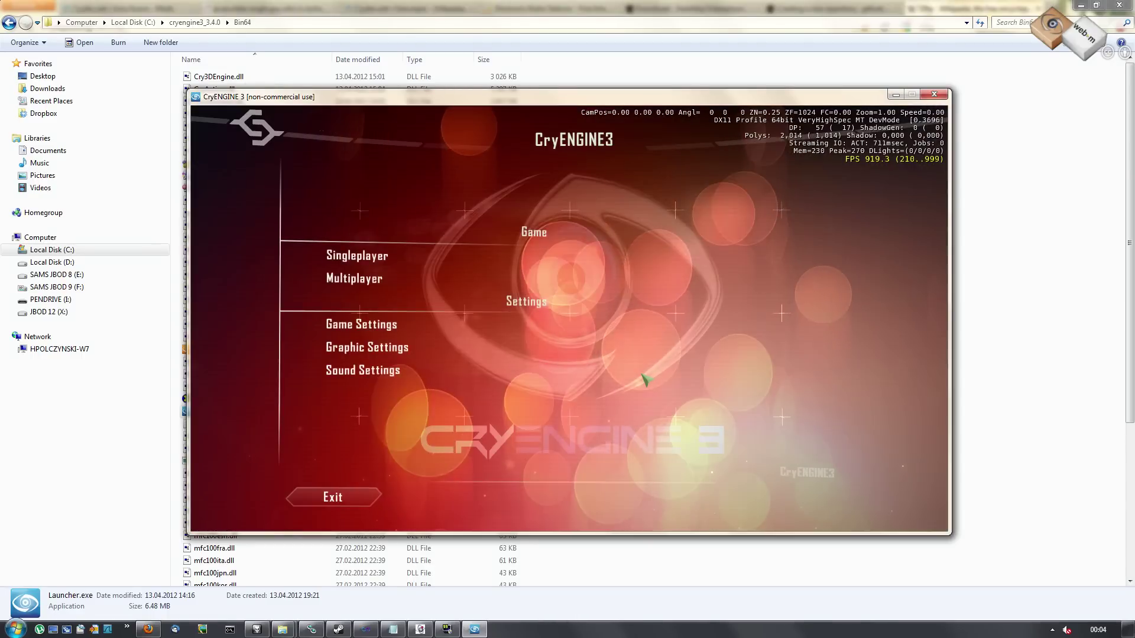
pyautogui.click(387, 258)
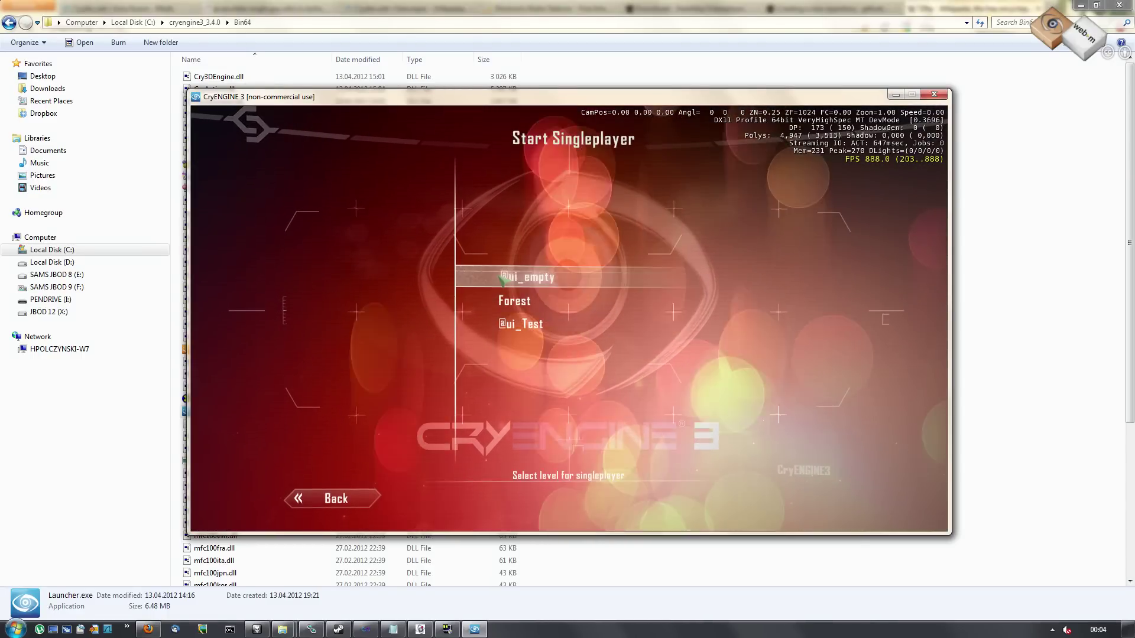
pyautogui.click(482, 271)
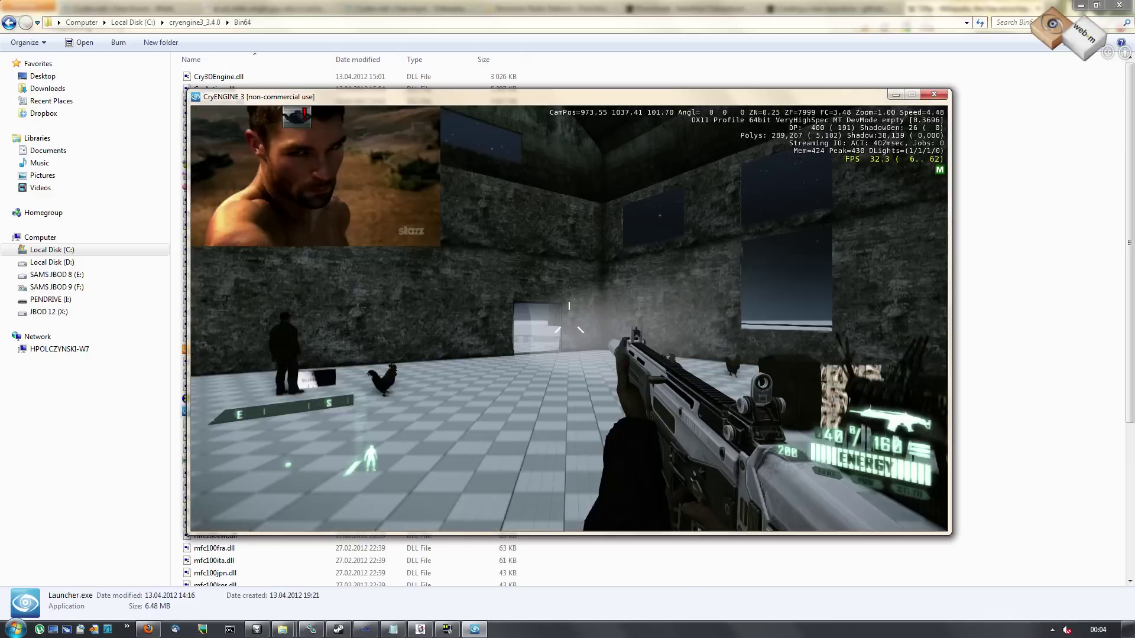
pyautogui.press('w')
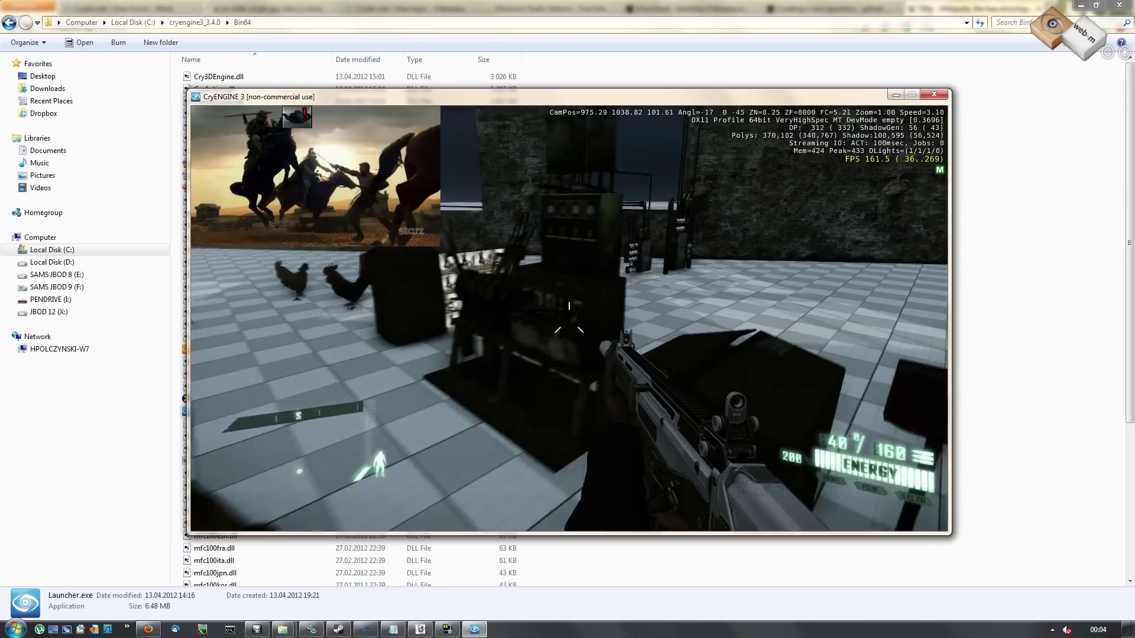
pyautogui.press('w')
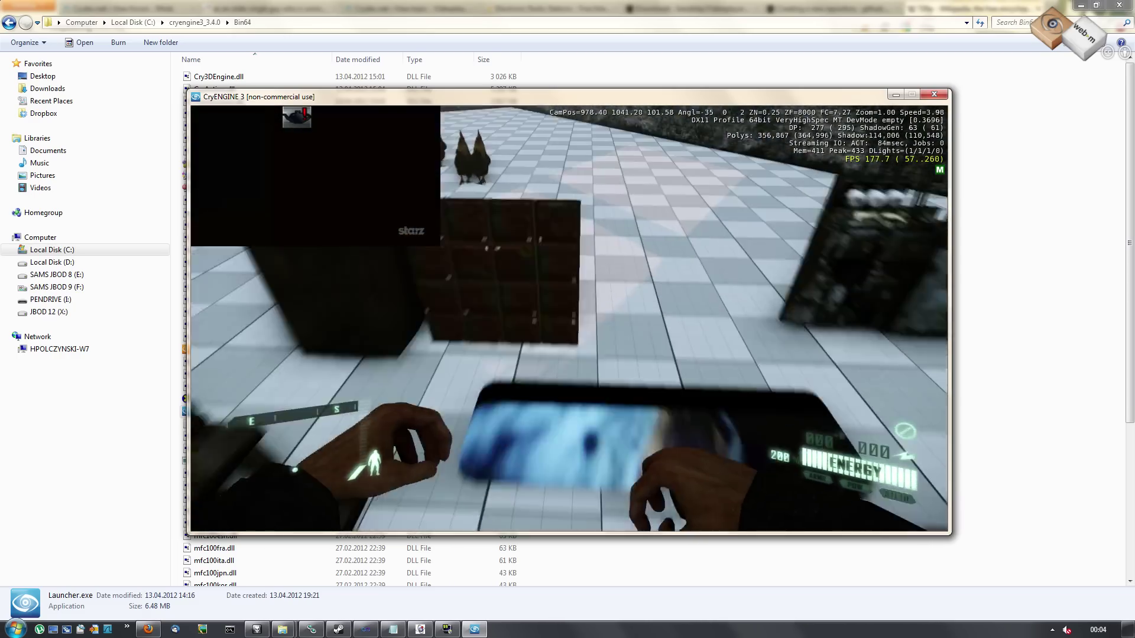
pyautogui.press('w')
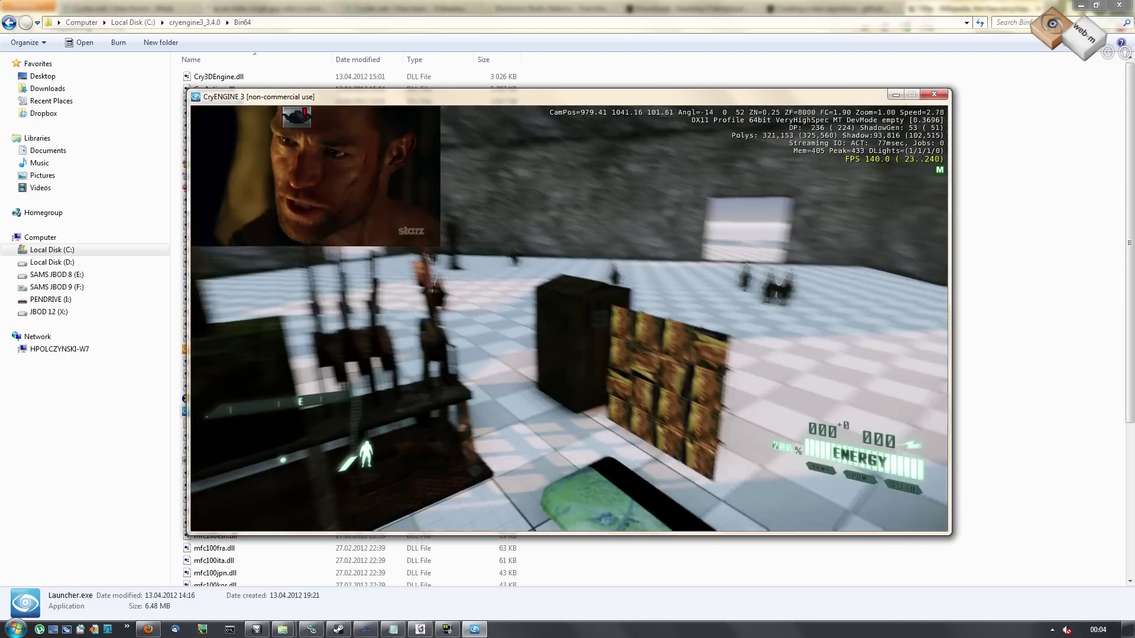
pyautogui.press('w')
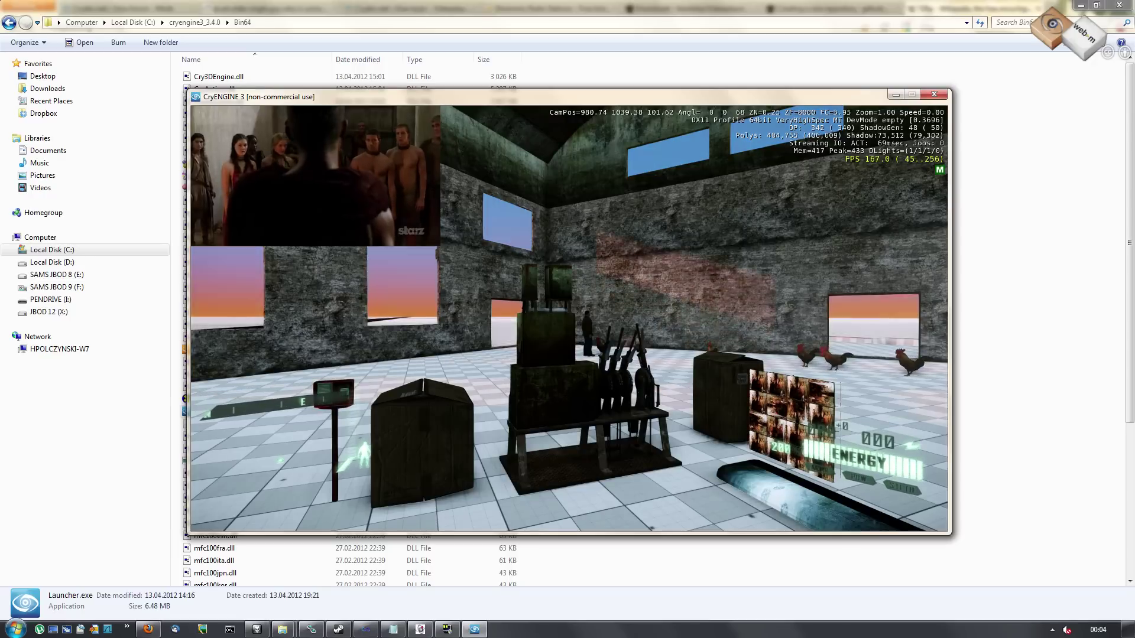
pyautogui.press('Escape')
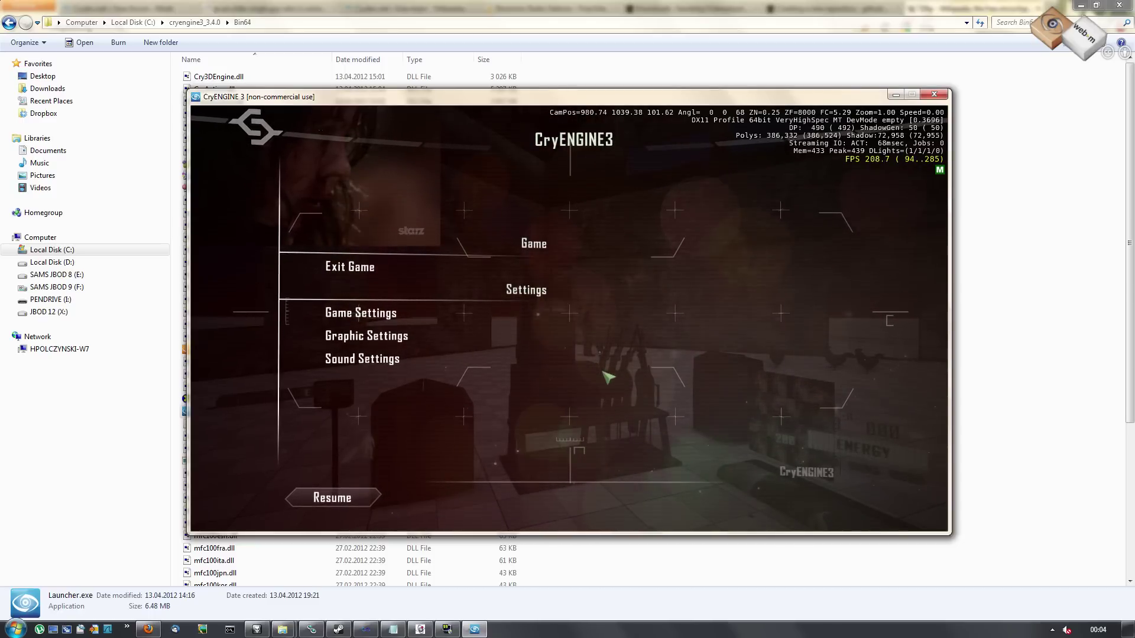
# Step: Exit the level, then quit the 64-bit engine and confirm the exit
pyautogui.press('Escape')
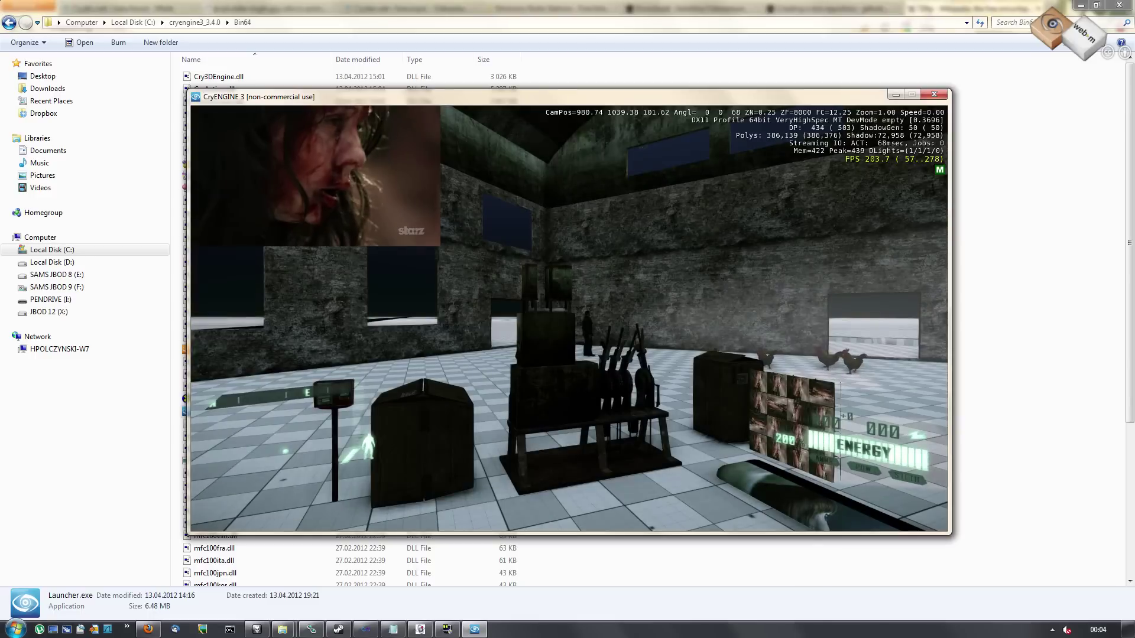
pyautogui.press('Escape')
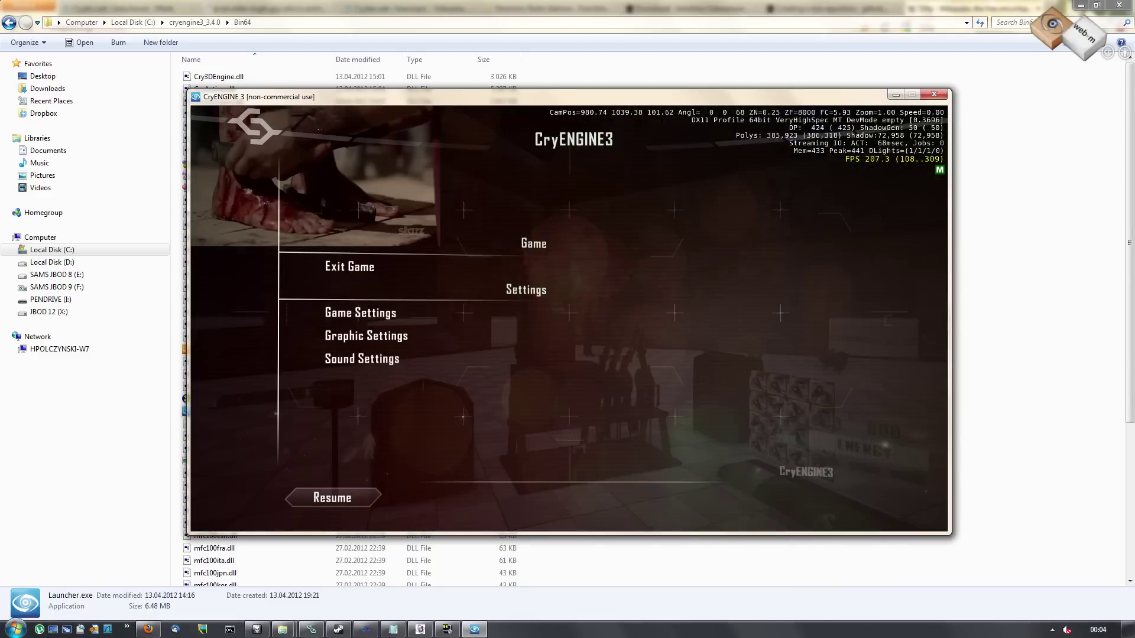
pyautogui.click(427, 273)
pyautogui.click(571, 280)
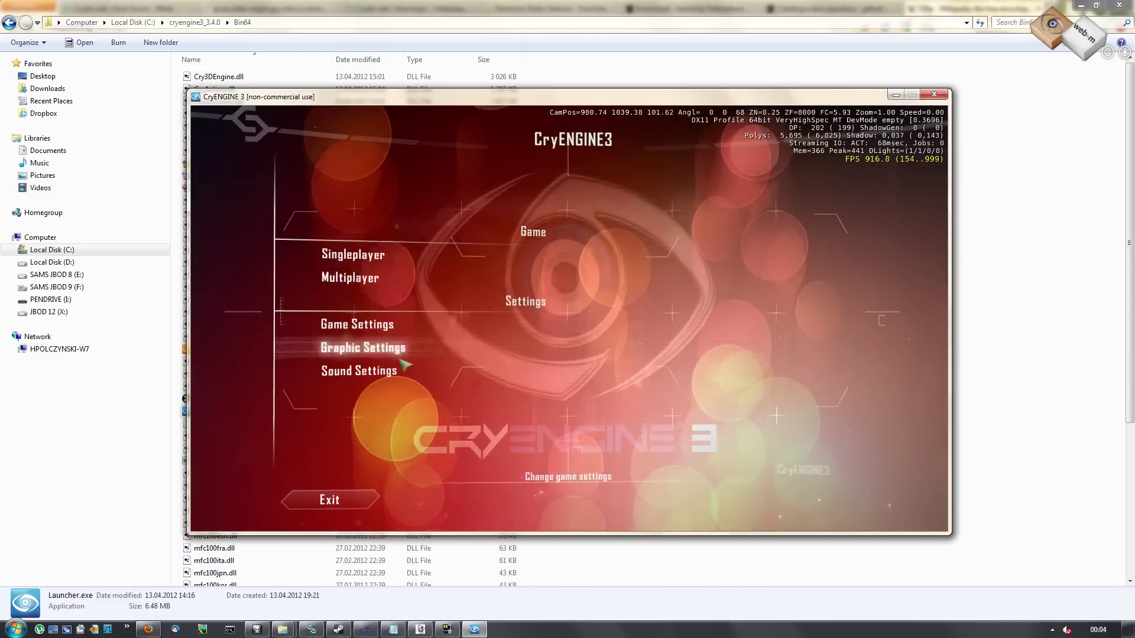
pyautogui.click(329, 500)
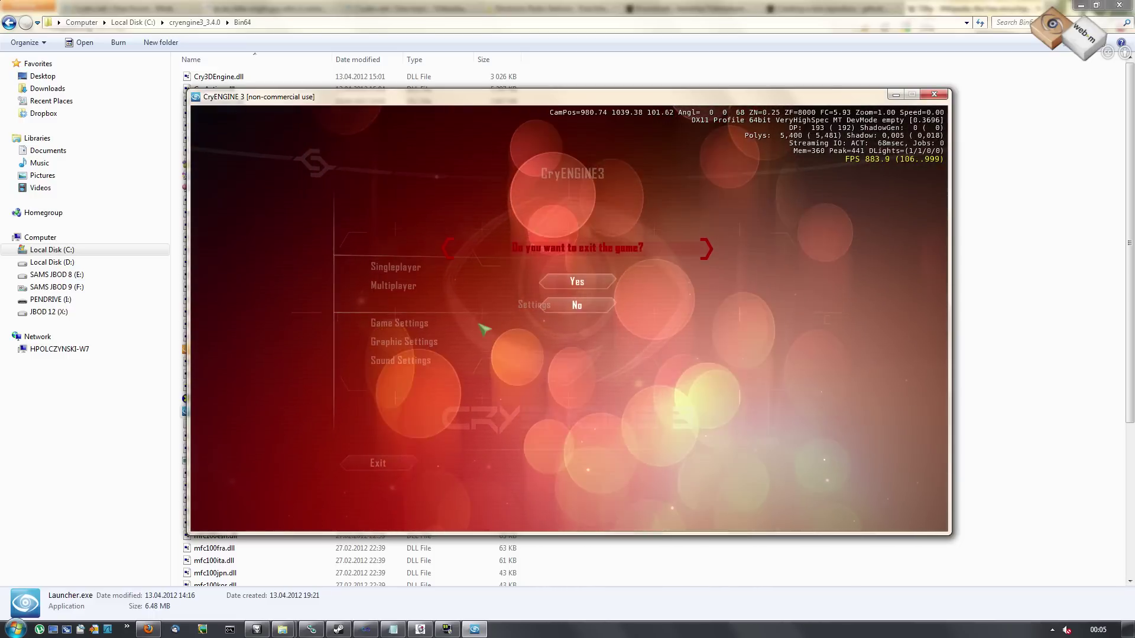
pyautogui.click(580, 285)
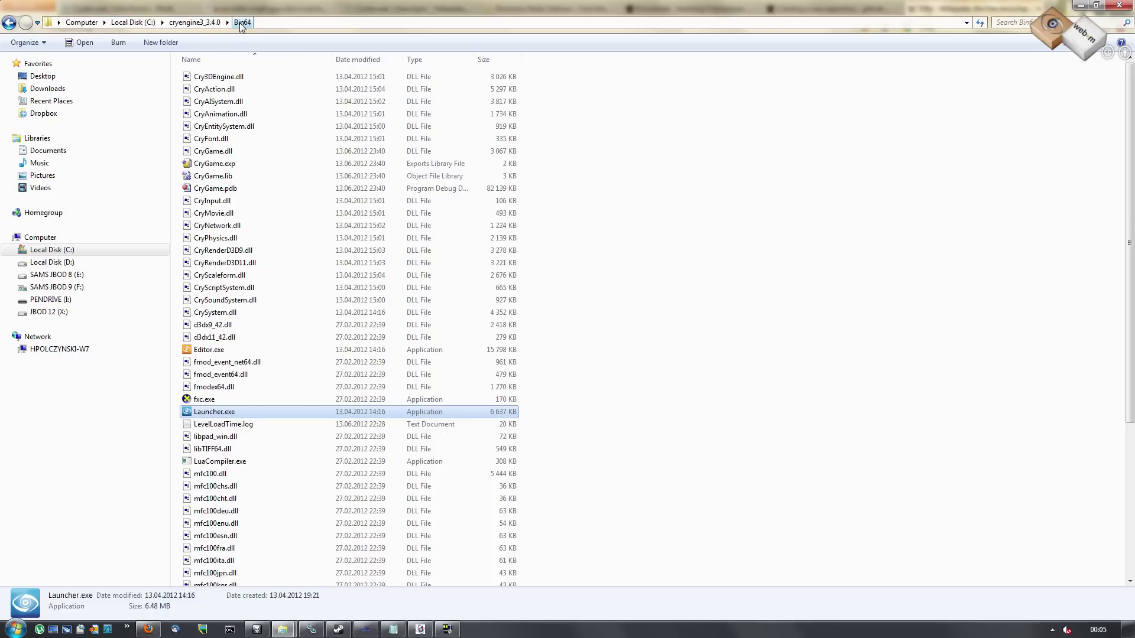
# Step: Browse to Game\Videos\encode\XMediaRecode3109 and select XMedia Recode.exe
pyautogui.click(217, 23)
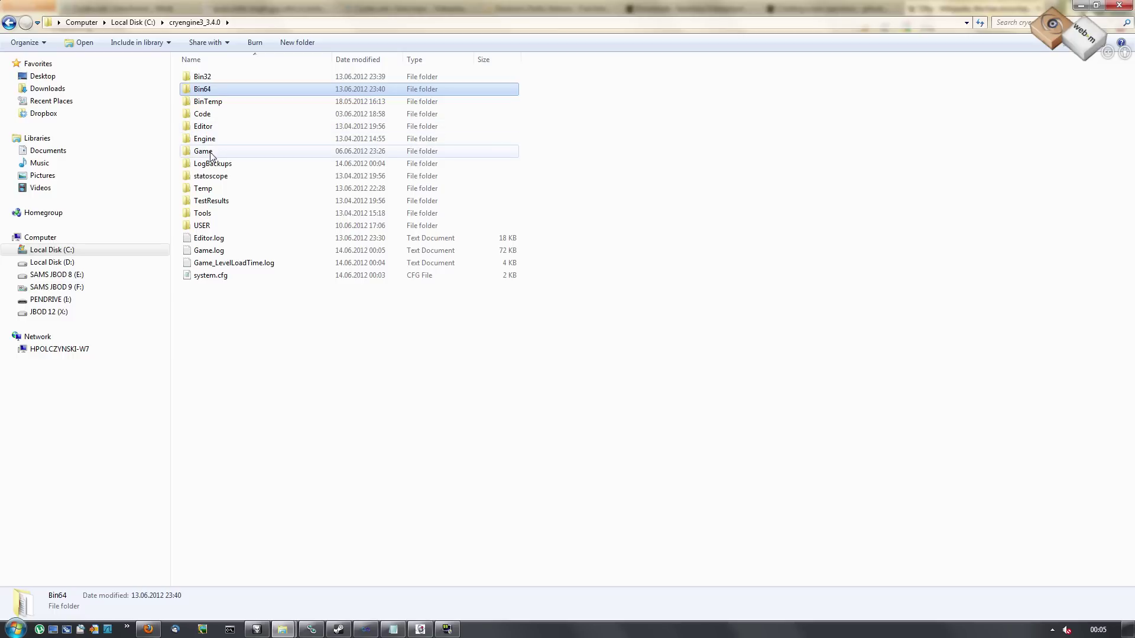
pyautogui.moveTo(211, 156)
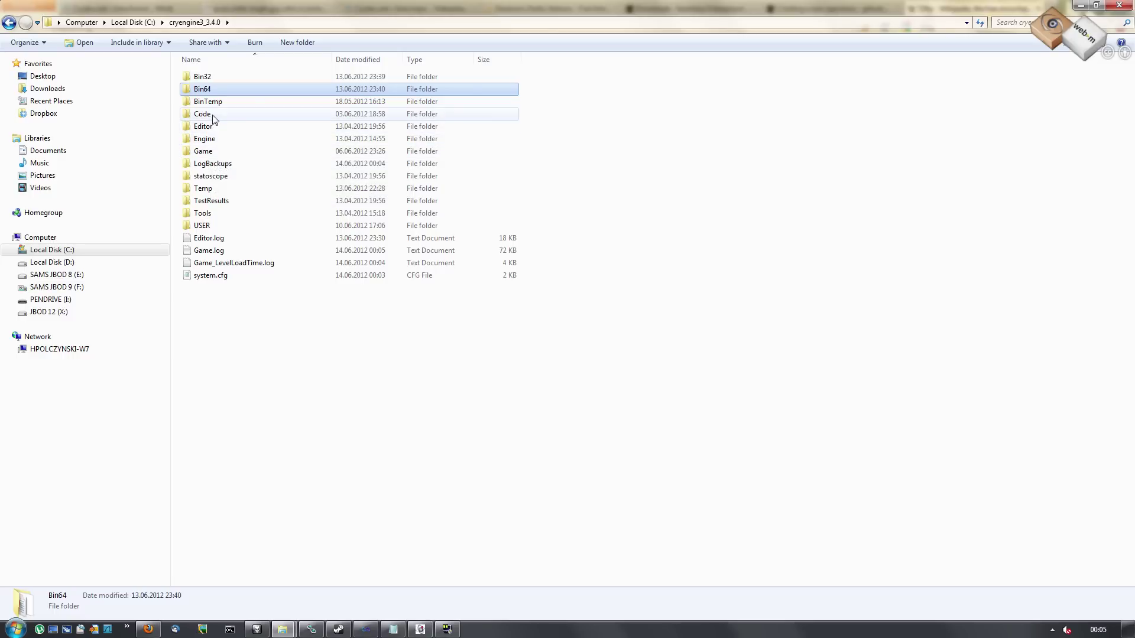
pyautogui.moveTo(214, 120)
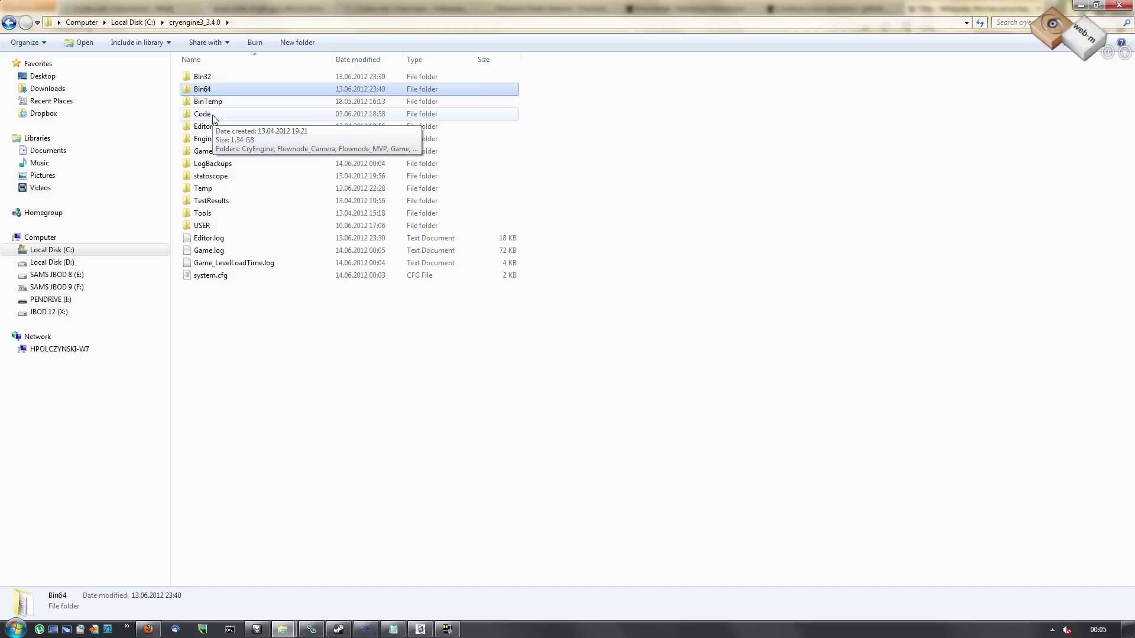
pyautogui.doubleClick(212, 156)
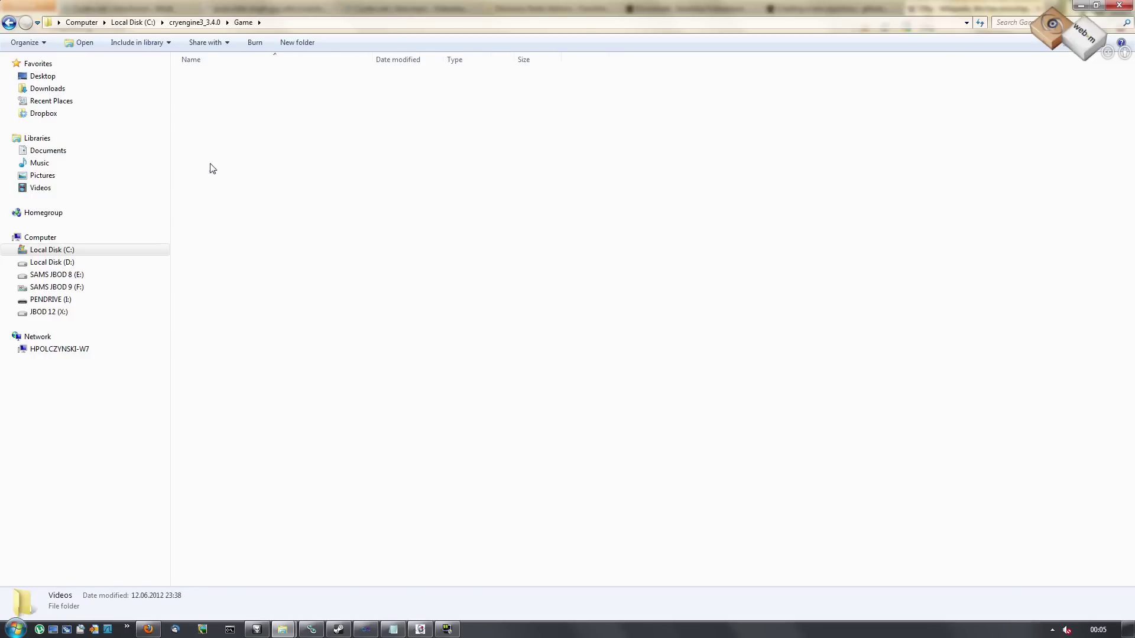
pyautogui.doubleClick(235, 77)
pyautogui.doubleClick(222, 101)
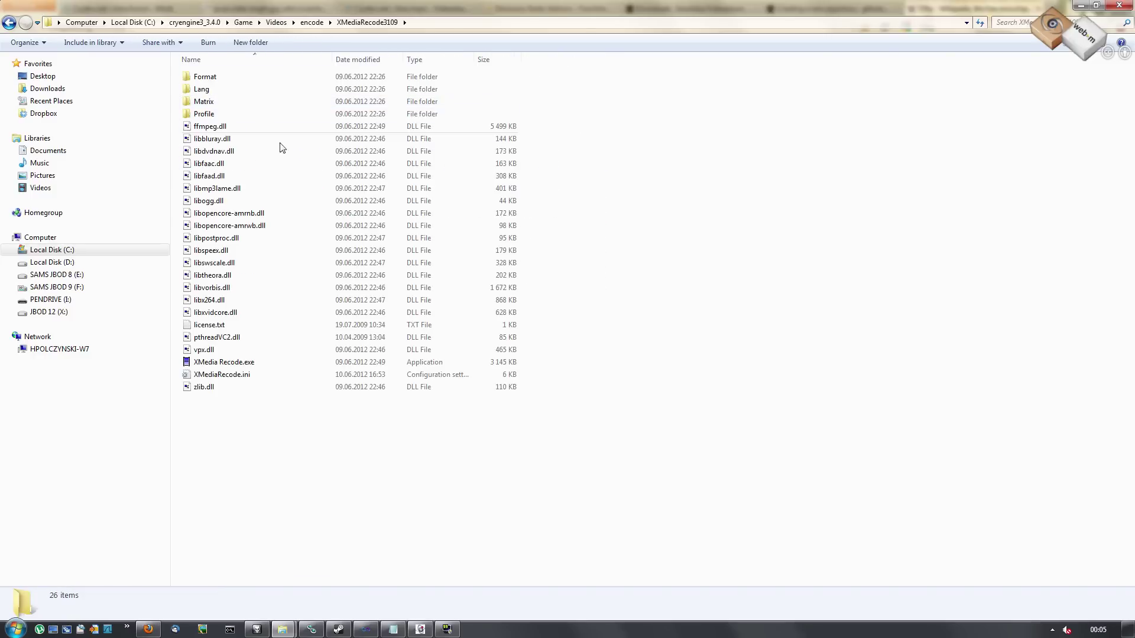
pyautogui.click(227, 366)
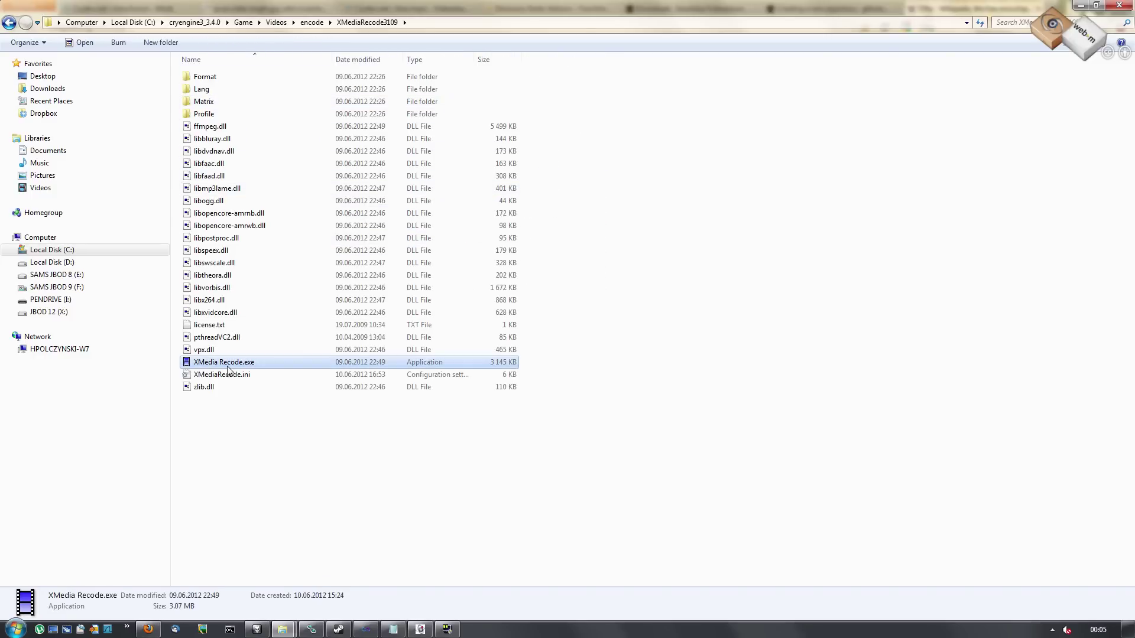
pyautogui.doubleClick(227, 367)
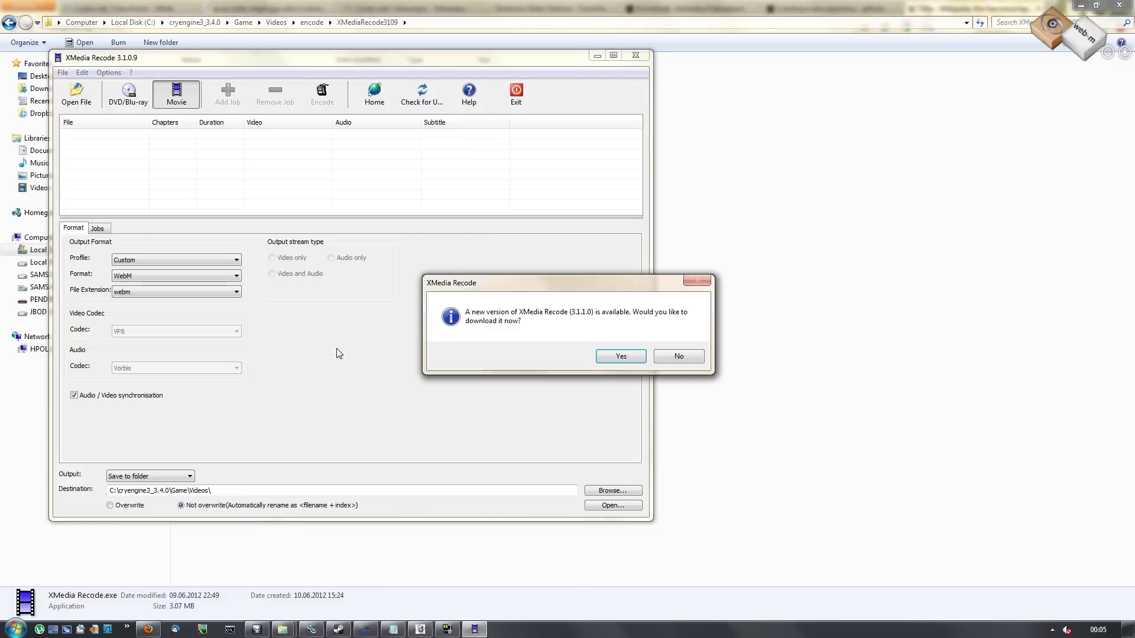
pyautogui.click(675, 357)
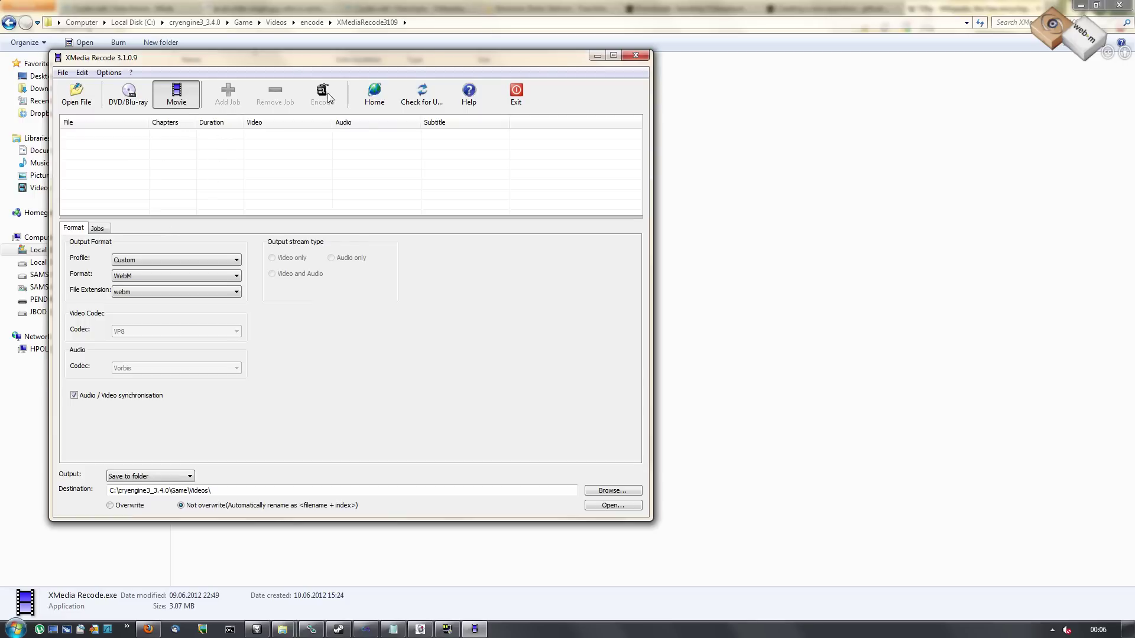
pyautogui.click(638, 56)
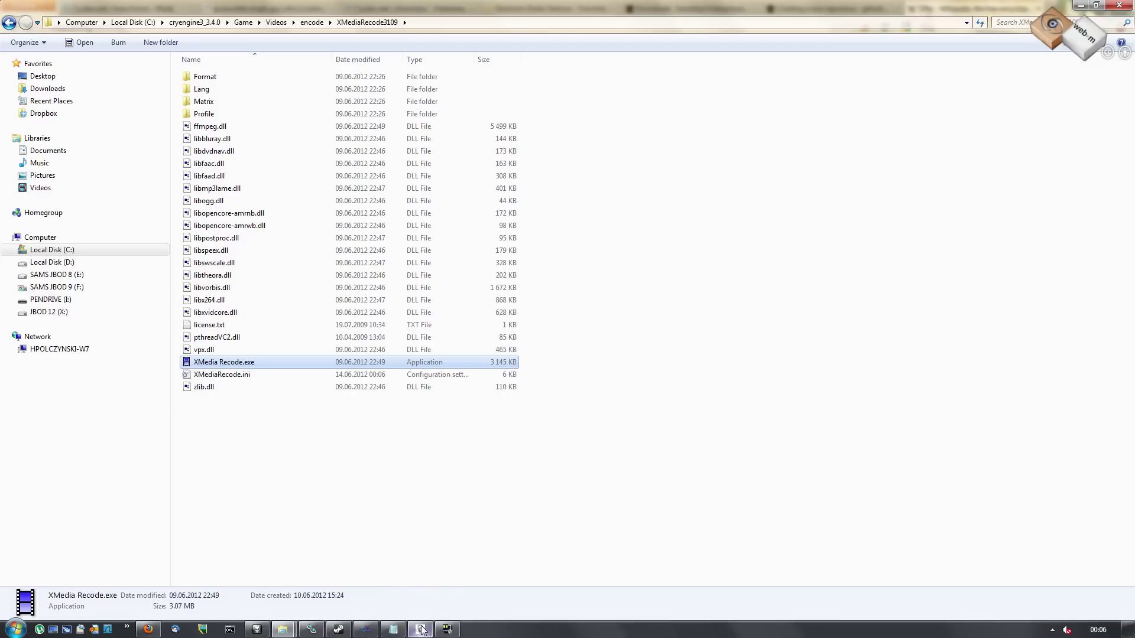
# Step: Restore mkvmerge from the taskbar, move it left, and view the Global tab's WebM checkbox
pyautogui.moveTo(422, 628)
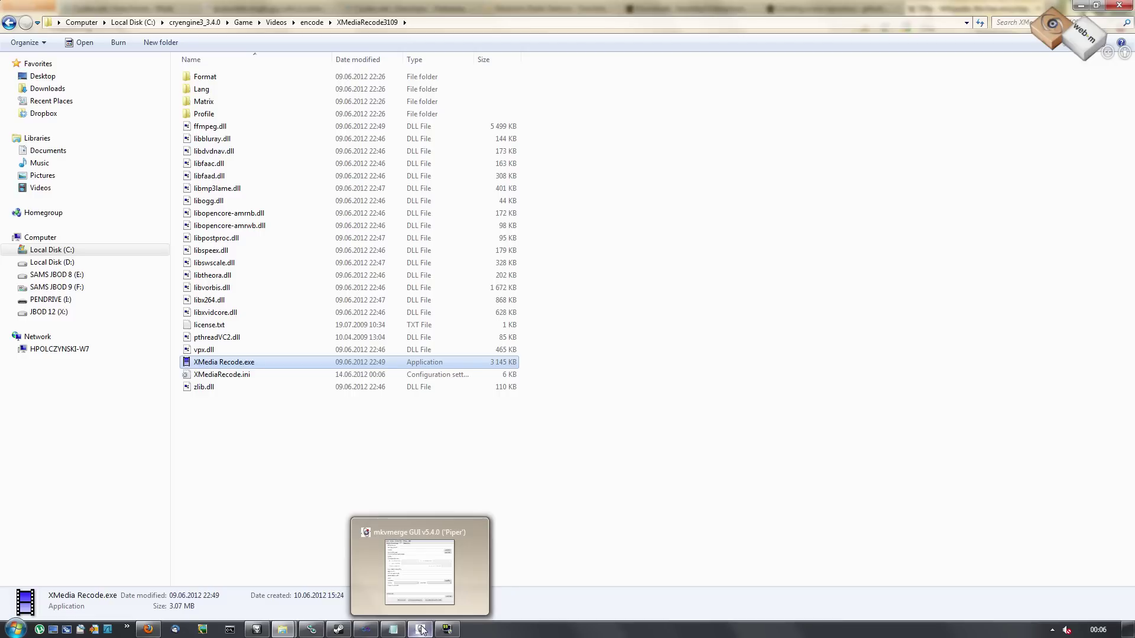
pyautogui.click(443, 585)
pyautogui.moveTo(662, 197); pyautogui.dragTo(486, 186)
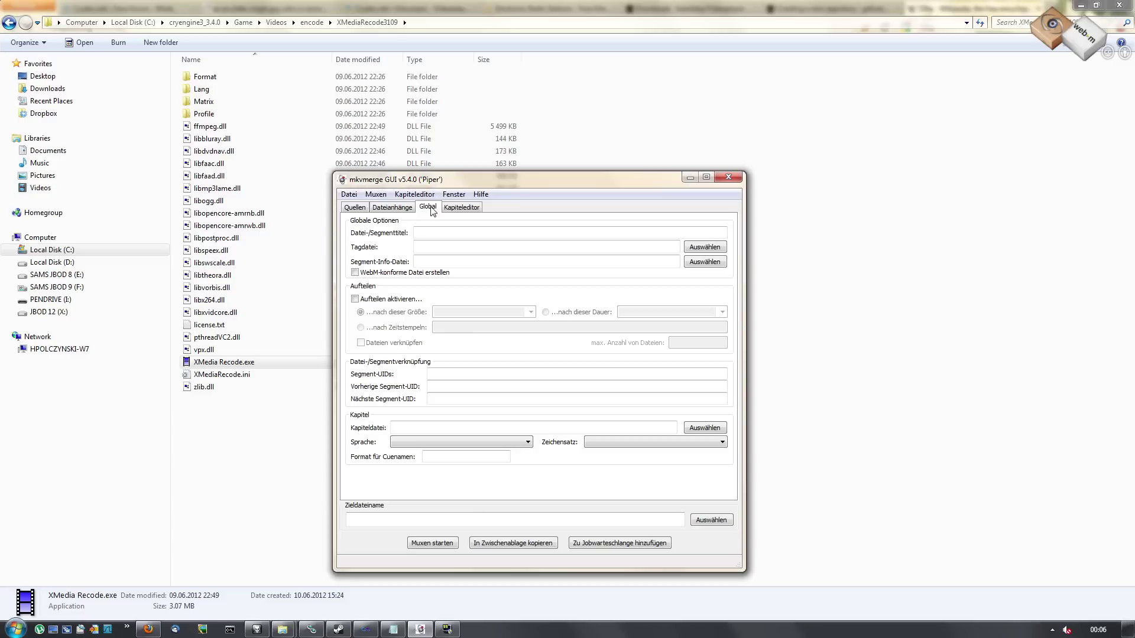
pyautogui.moveTo(368, 278)
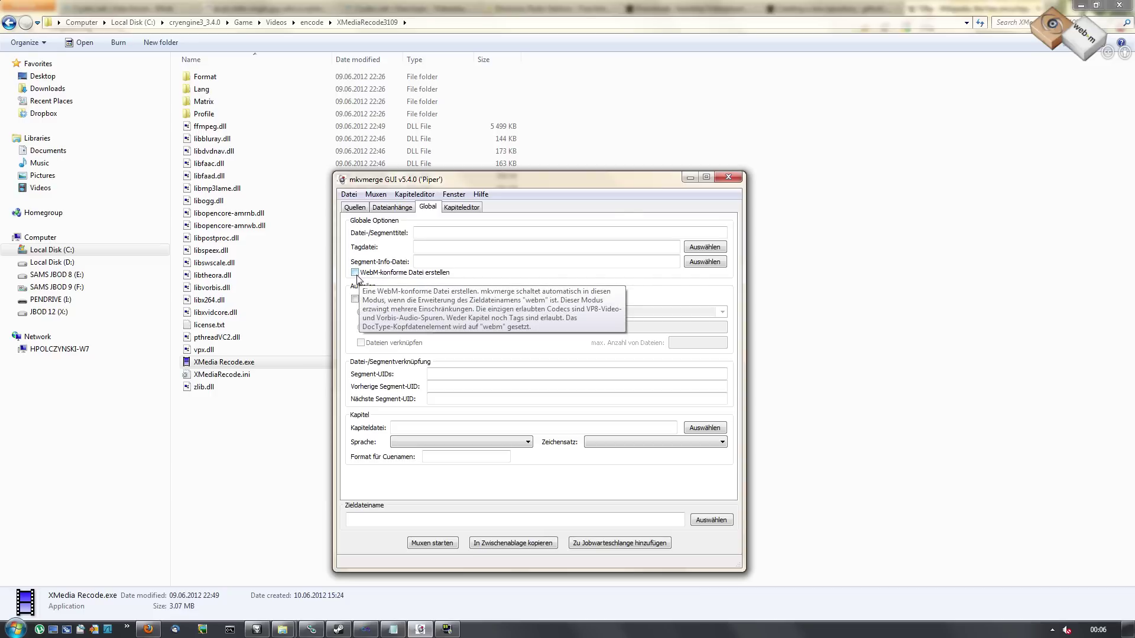
# Step: Close mkvmerge, open Game\Videos, and bring up the context menu for Auto_Menu_InGame.xml
pyautogui.click(724, 181)
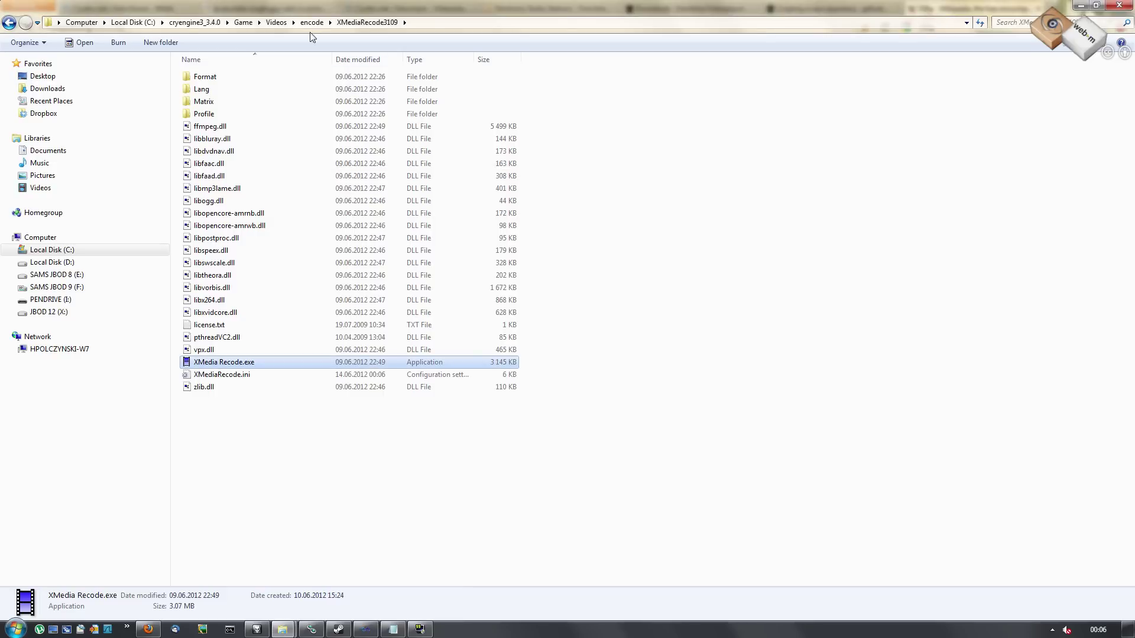
pyautogui.click(242, 23)
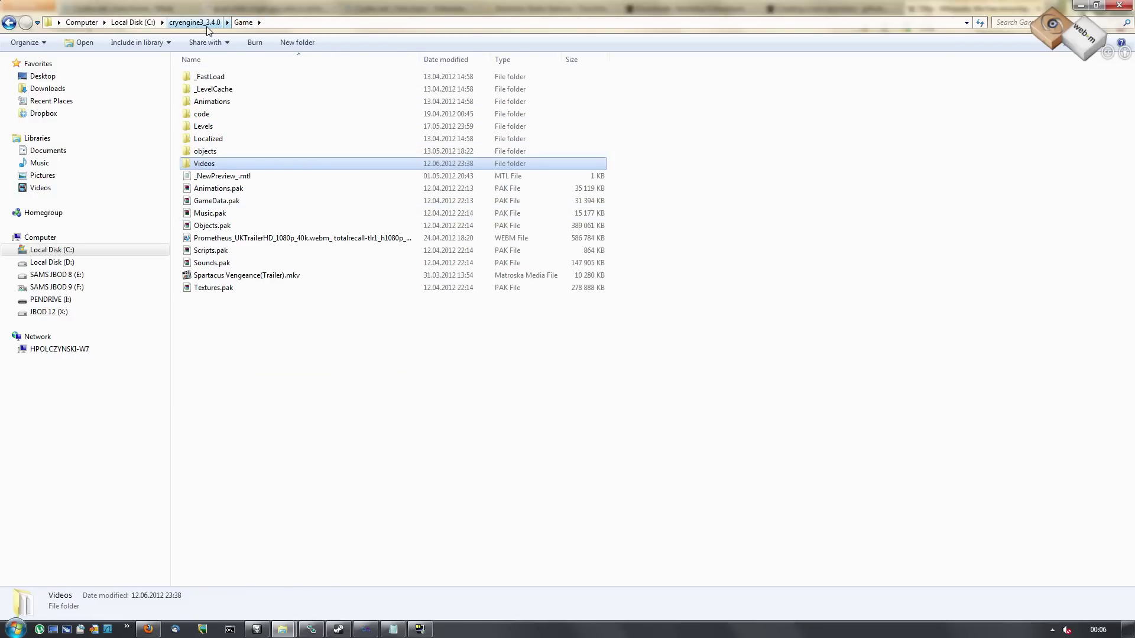
pyautogui.doubleClick(201, 164)
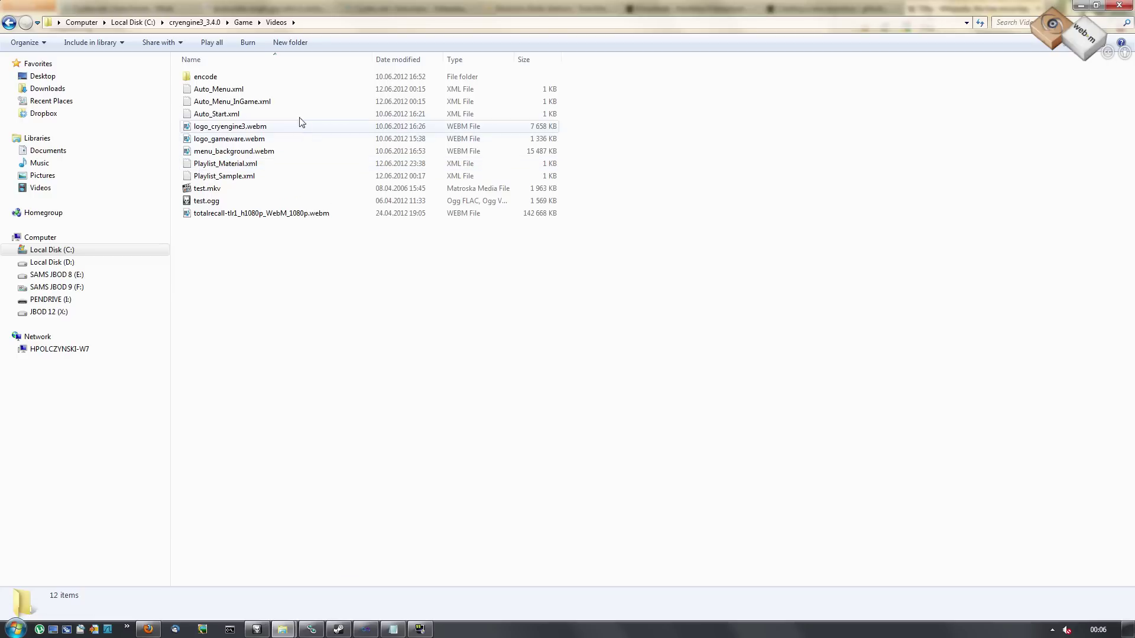
pyautogui.moveTo(599, 93); pyautogui.dragTo(189, 119)
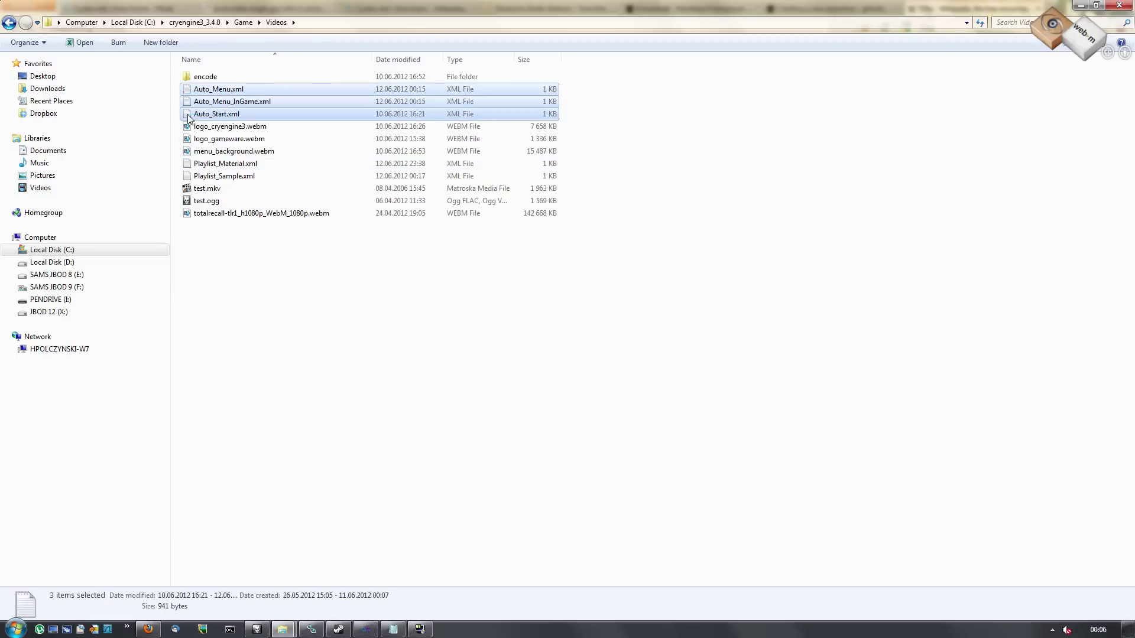
pyautogui.click(234, 105)
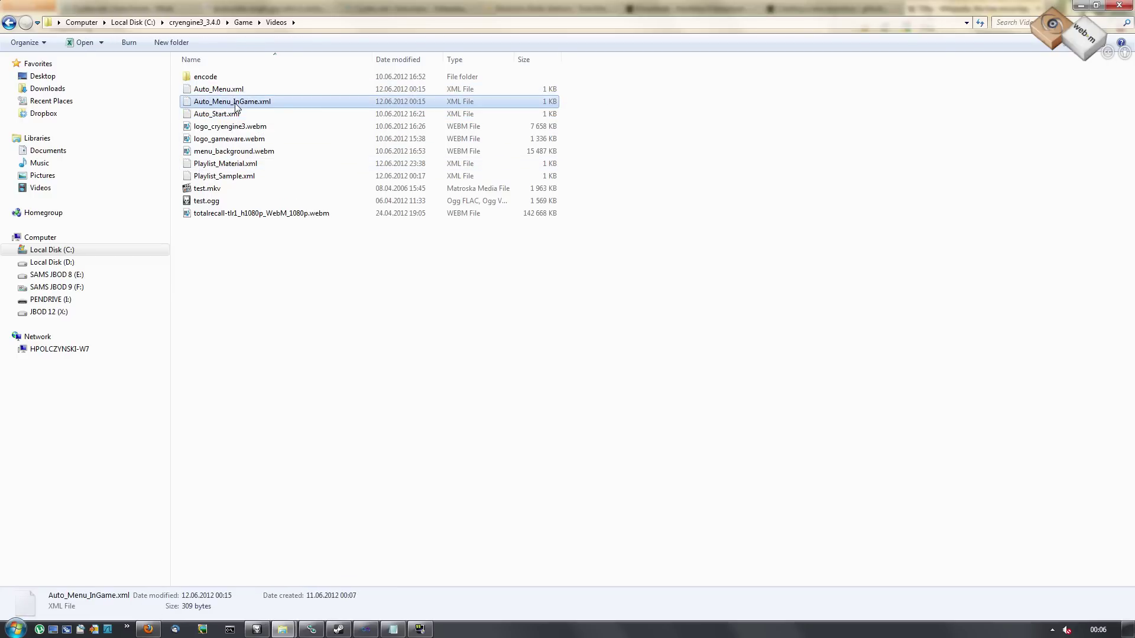
pyautogui.rightClick(235, 104)
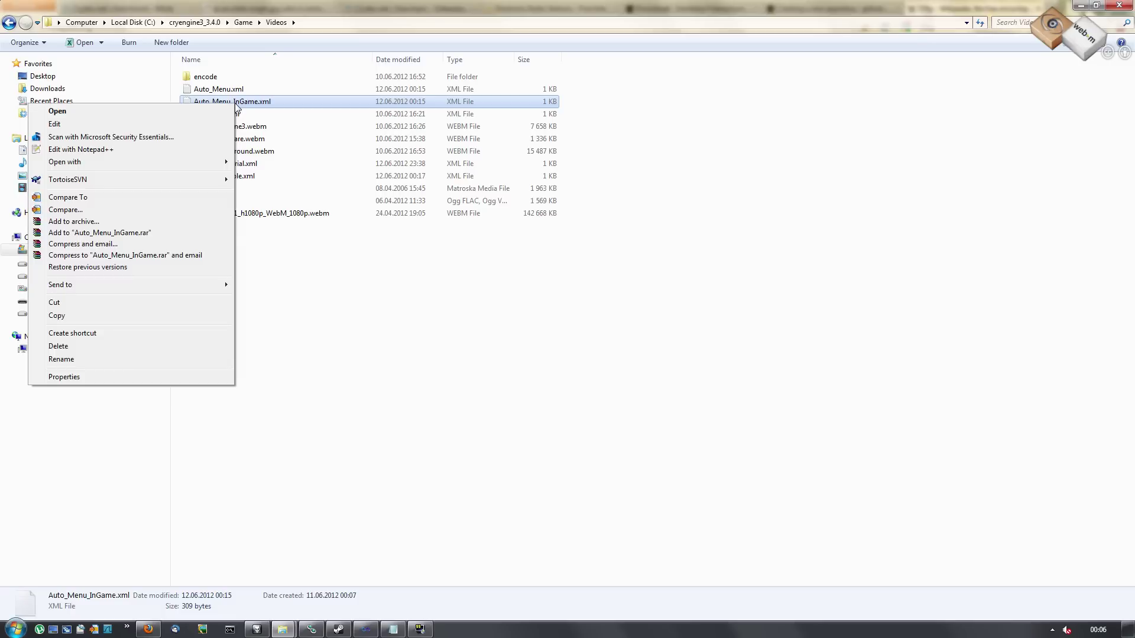
pyautogui.click(189, 121)
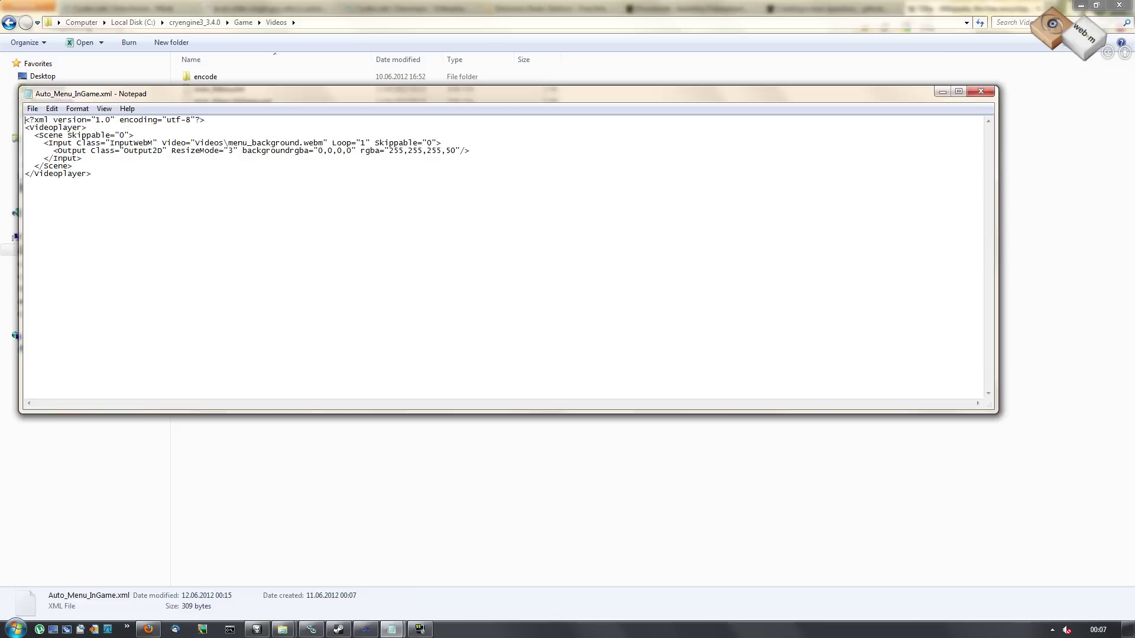
pyautogui.moveTo(49, 143)
pyautogui.mouseDown()
pyautogui.moveTo(26, 143)
pyautogui.moveTo(442, 143)
pyautogui.moveTo(26, 143)
pyautogui.moveTo(53, 151)
pyautogui.moveTo(25, 143)
pyautogui.moveTo(35, 136)
pyautogui.mouseUp()
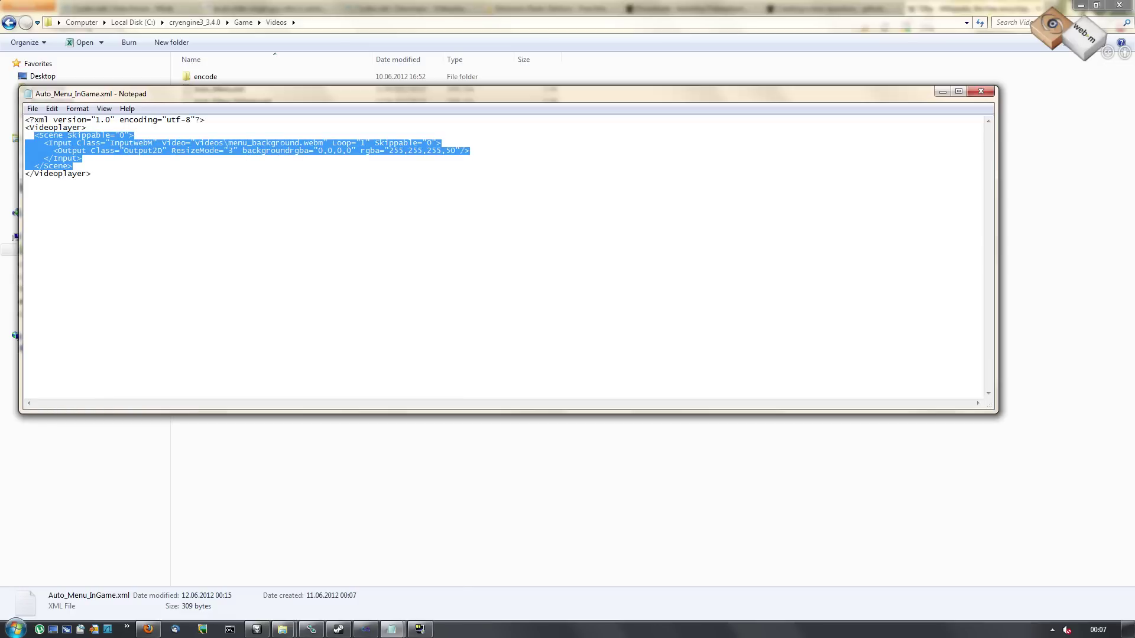
pyautogui.click(72, 166)
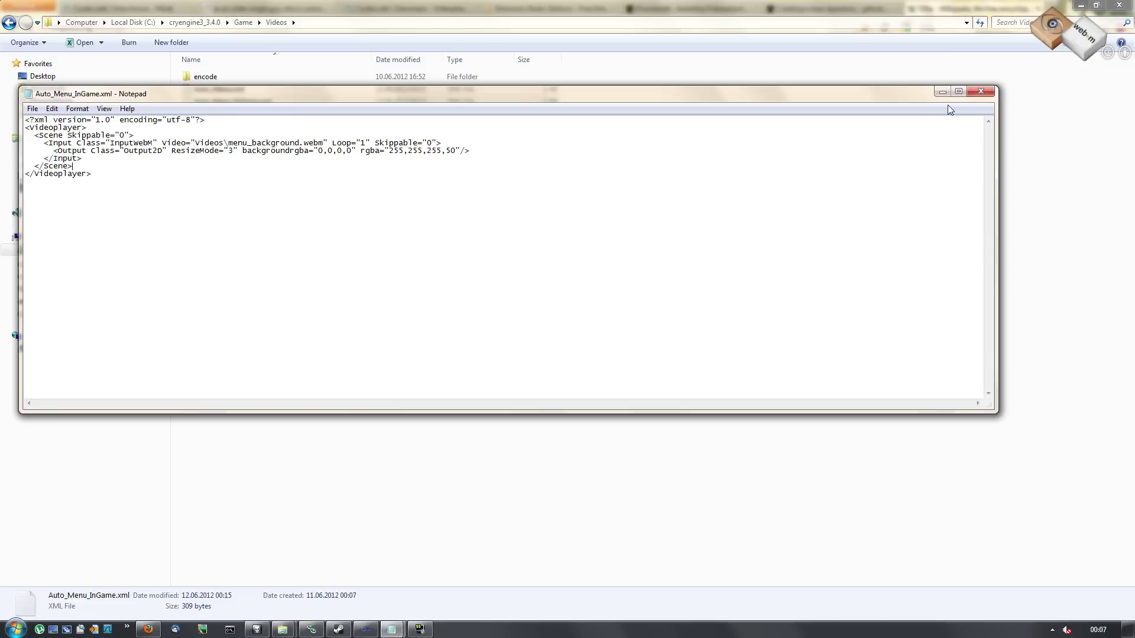
pyautogui.click(981, 95)
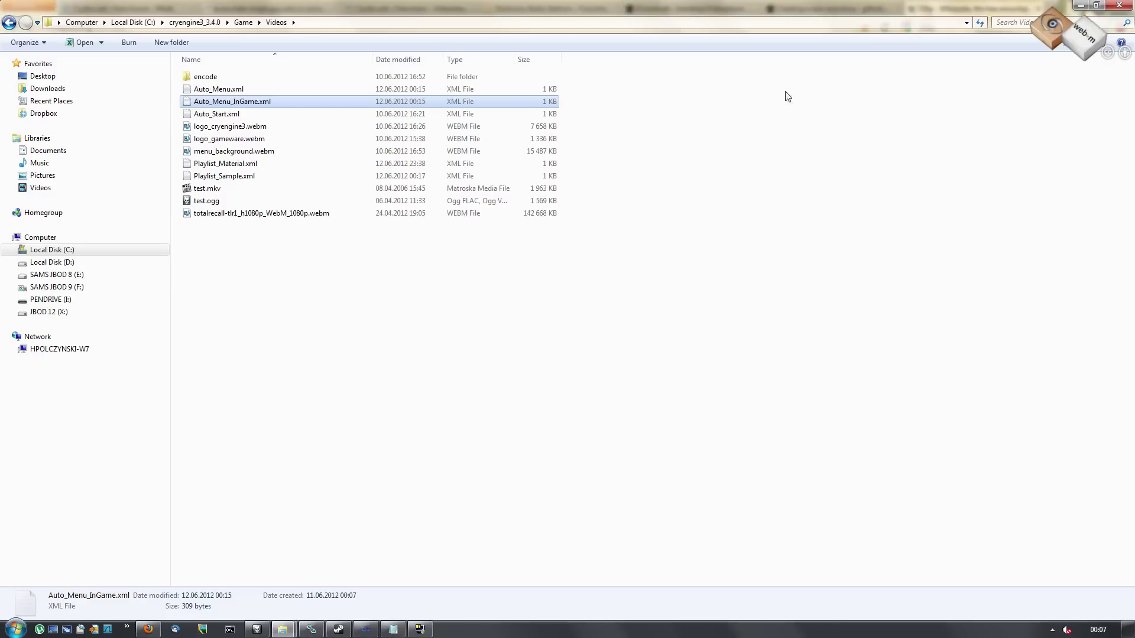
# Step: Review Auto_Start.xml's skippable logo_cryengine3.webm and logo_gameware.webm scenes in Notepad, then return to Game
pyautogui.click(238, 116)
pyautogui.rightClick(238, 117)
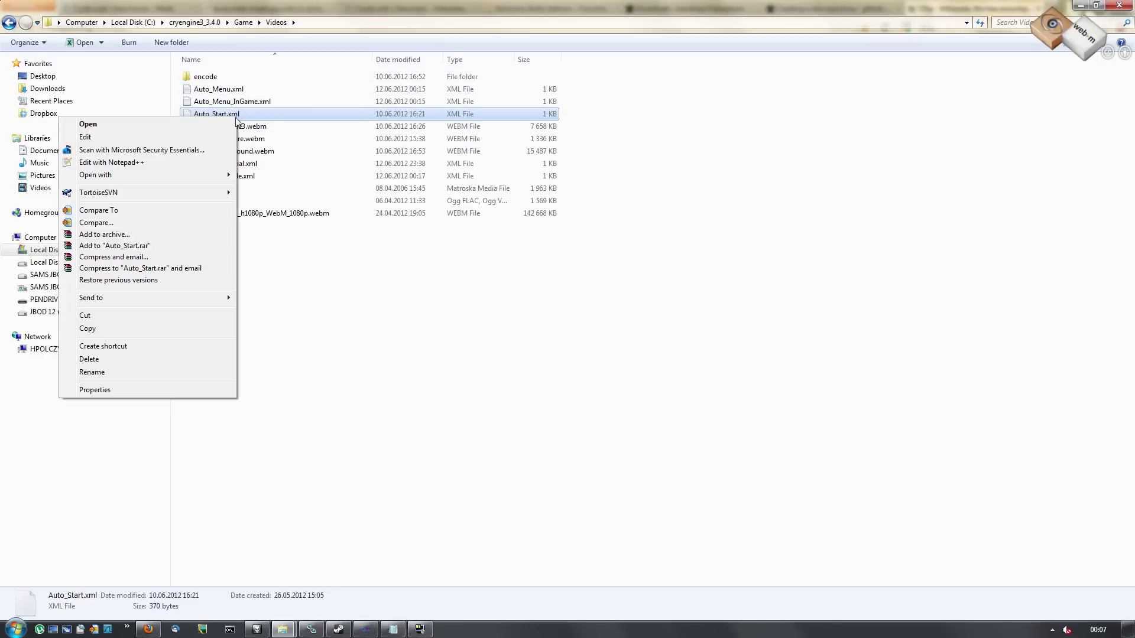
pyautogui.click(198, 138)
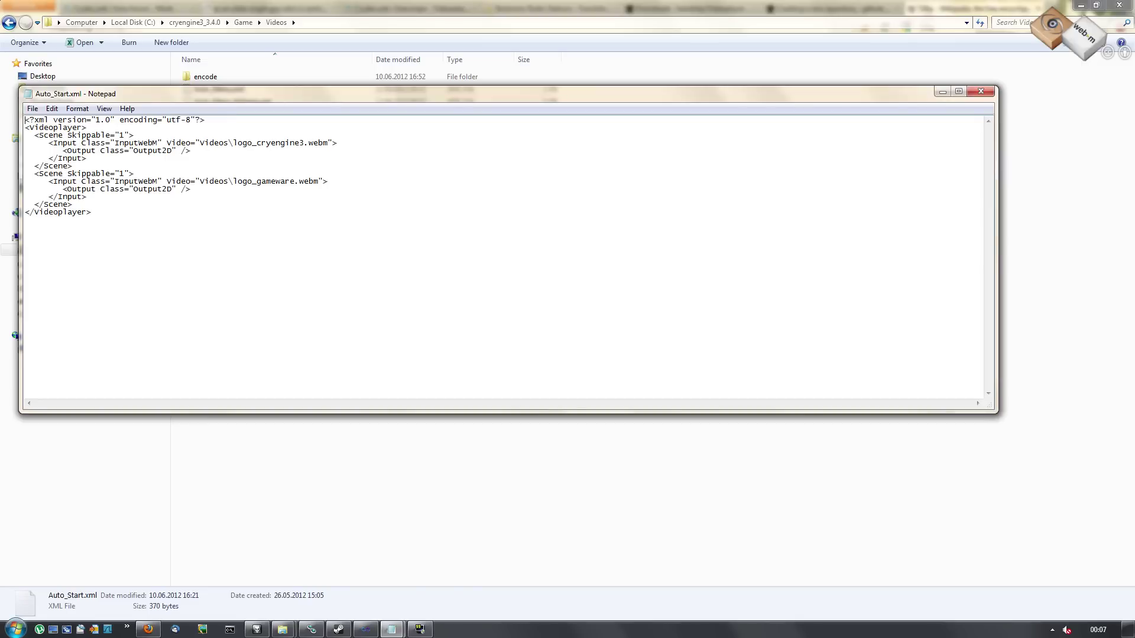
pyautogui.click(975, 91)
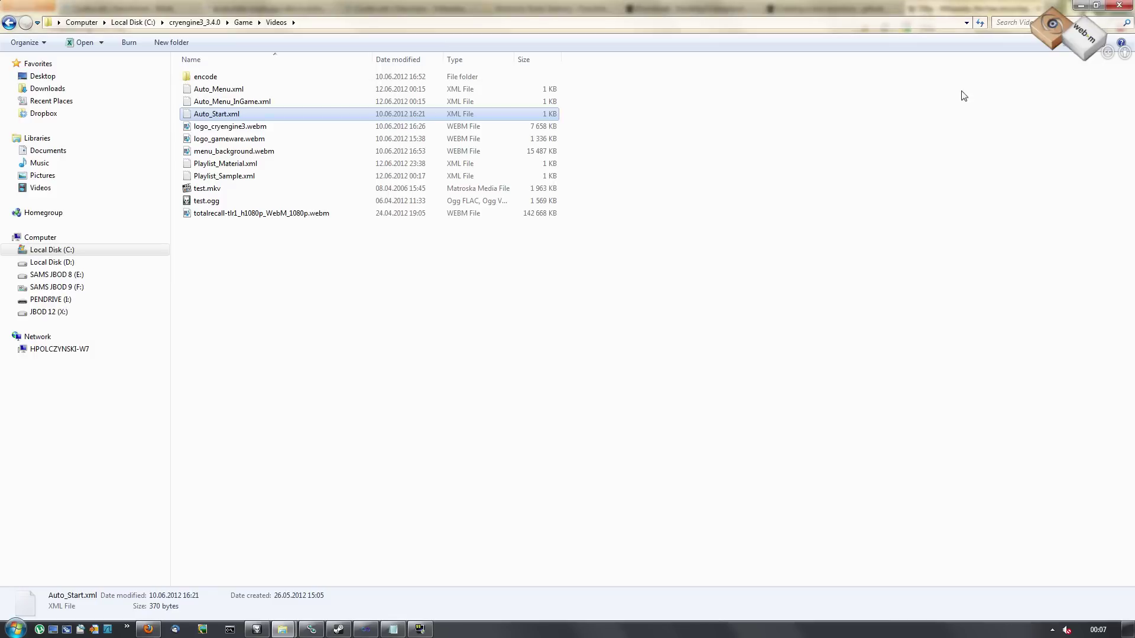
pyautogui.click(244, 23)
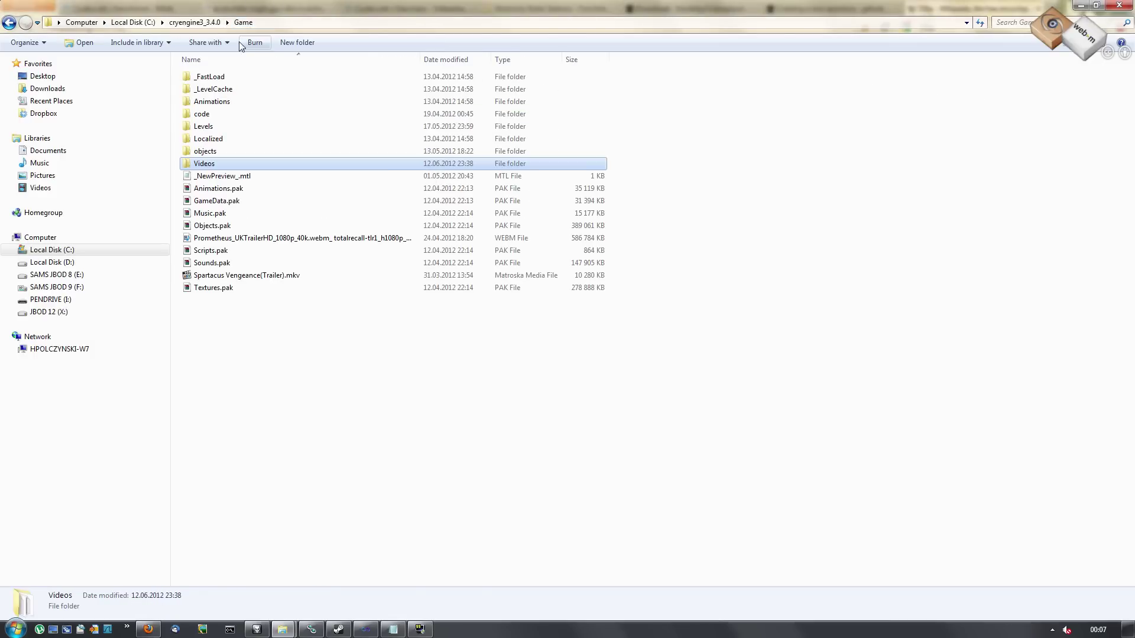
# Step: Inspect Levels\empty\Auto_Video.xml, which plays videos\test.mkv with test.ogg sound, then return to Levels
pyautogui.doubleClick(207, 126)
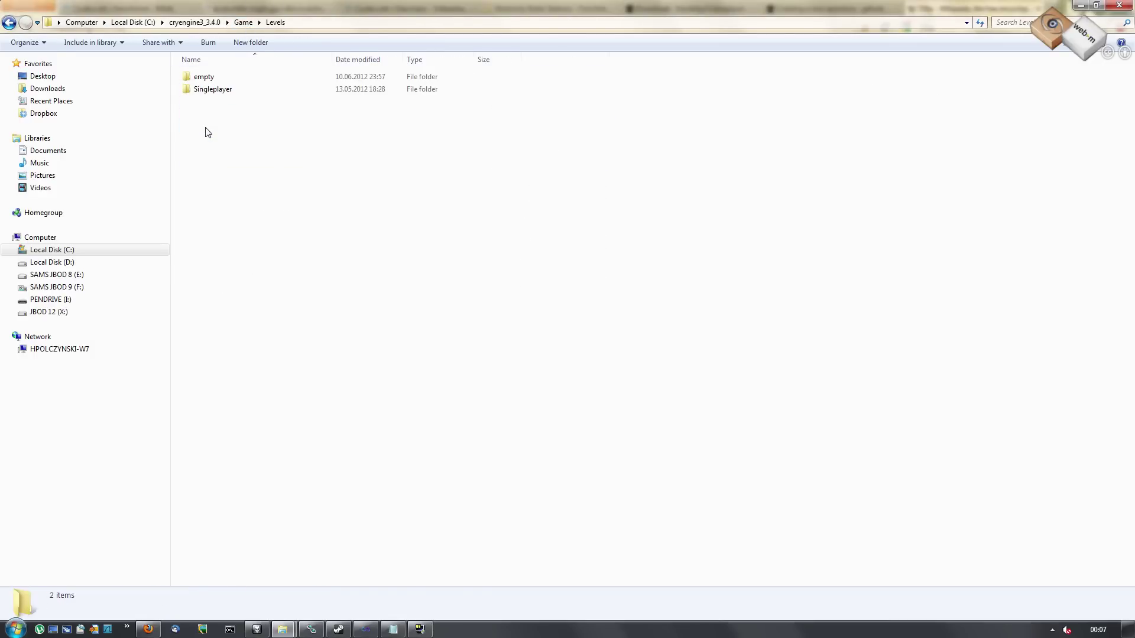
pyautogui.doubleClick(220, 83)
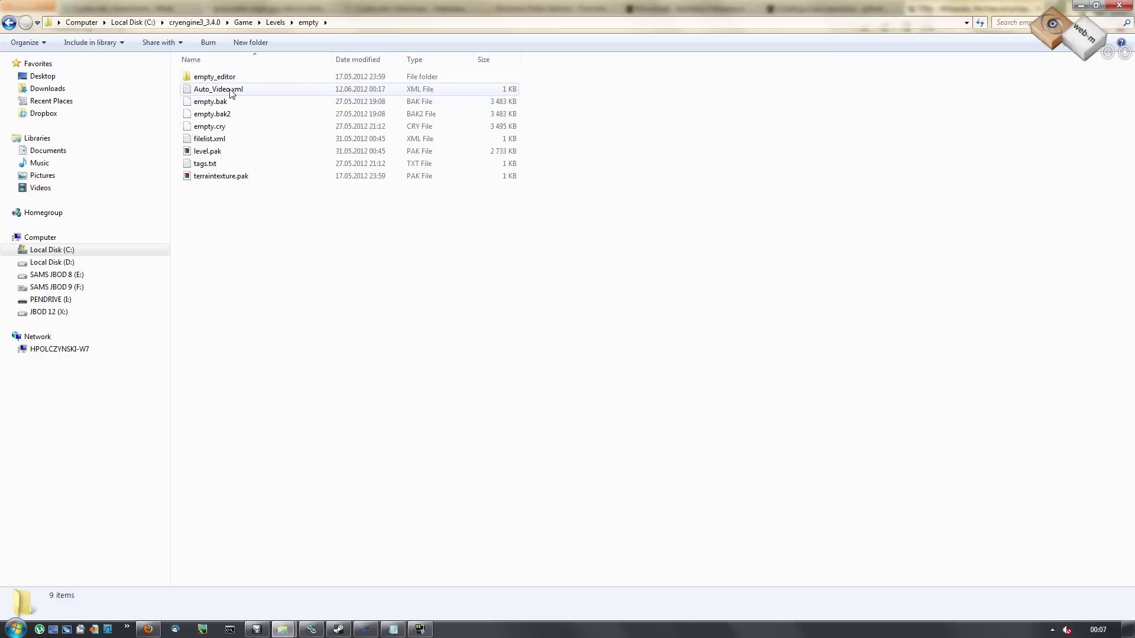
pyautogui.click(231, 89)
pyautogui.rightClick(230, 90)
pyautogui.click(219, 111)
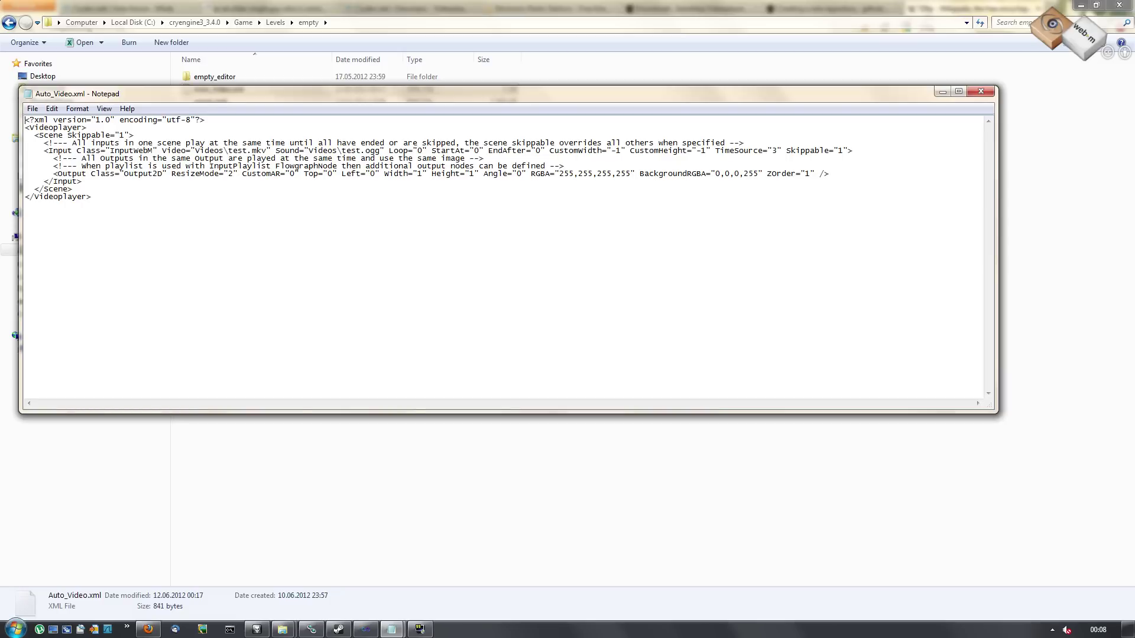
pyautogui.click(981, 91)
pyautogui.press('BackSpace')
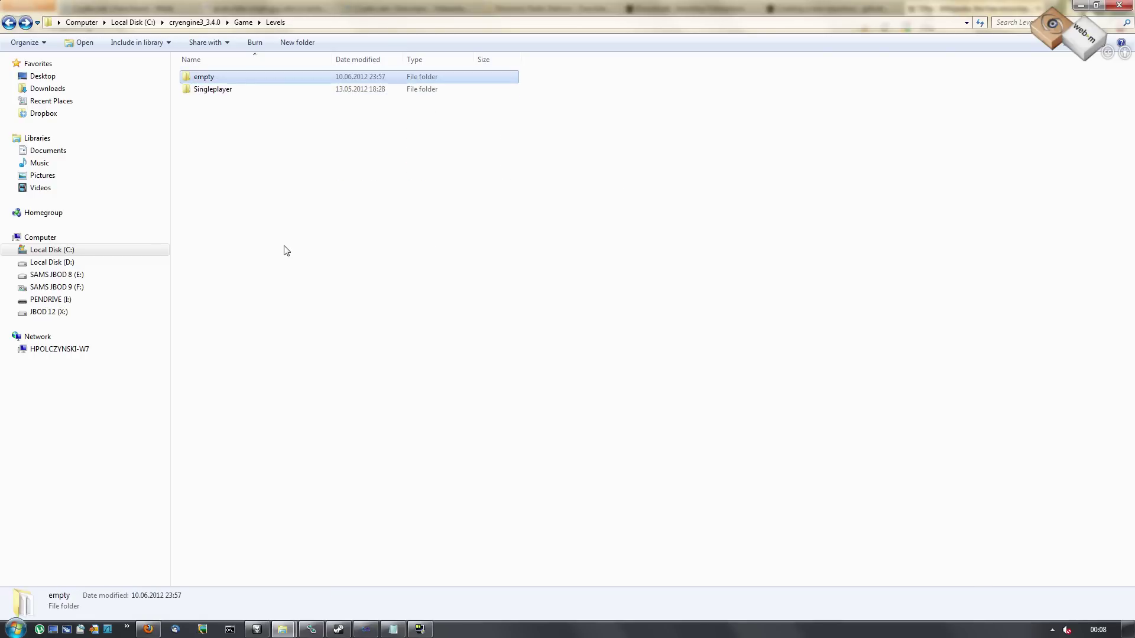